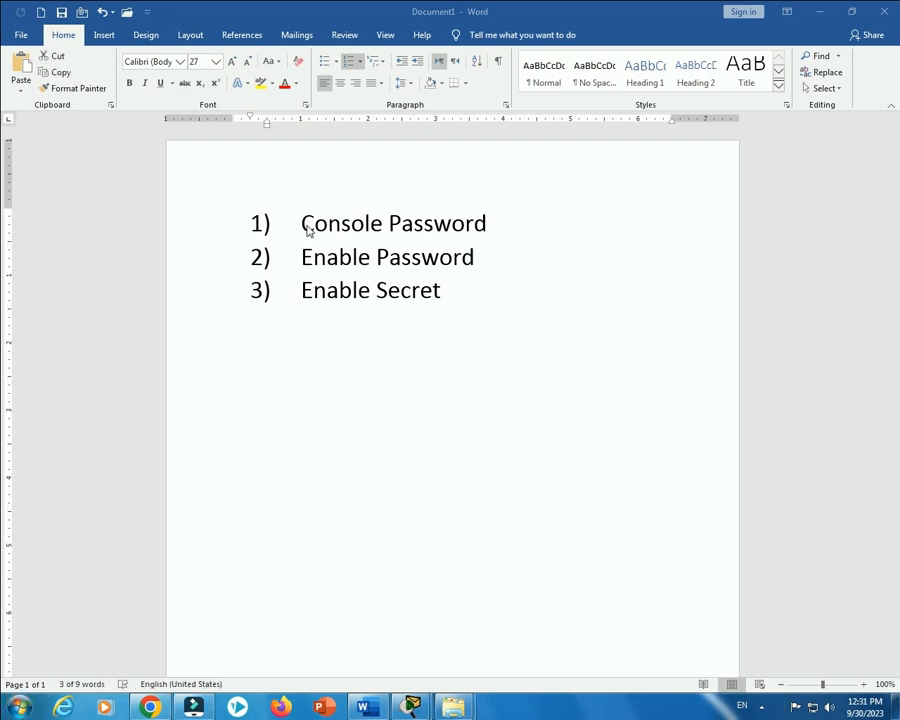
Review the Word plan listing Console Password, Enable Password and Enable Secret, then switch to Packet Tracer.
{"action": "triple_click", "coordinate": [307, 230]}
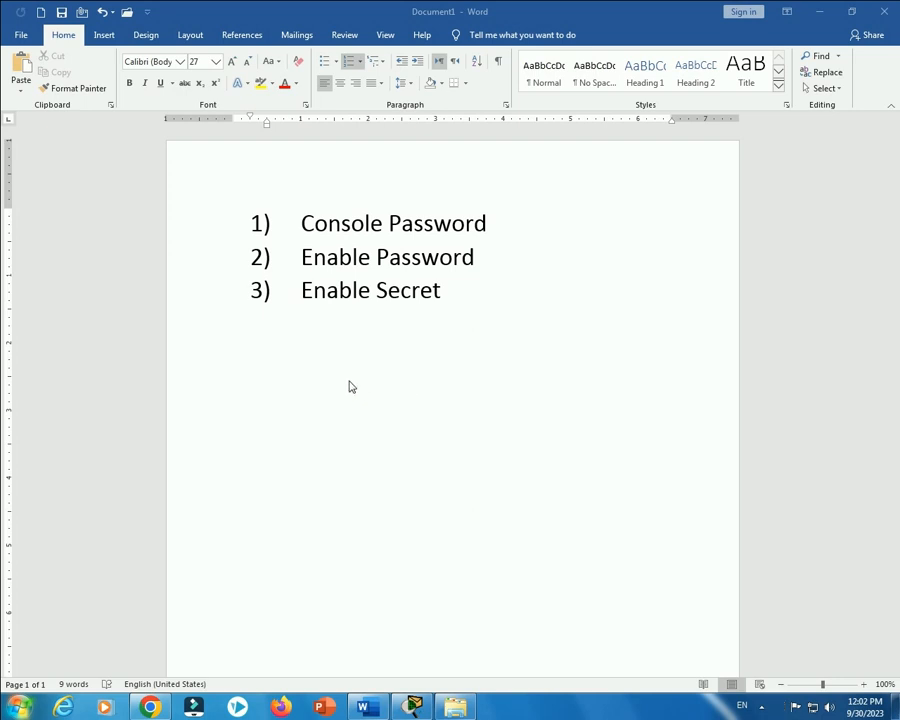
{"action": "left_click", "coordinate": [413, 707]}
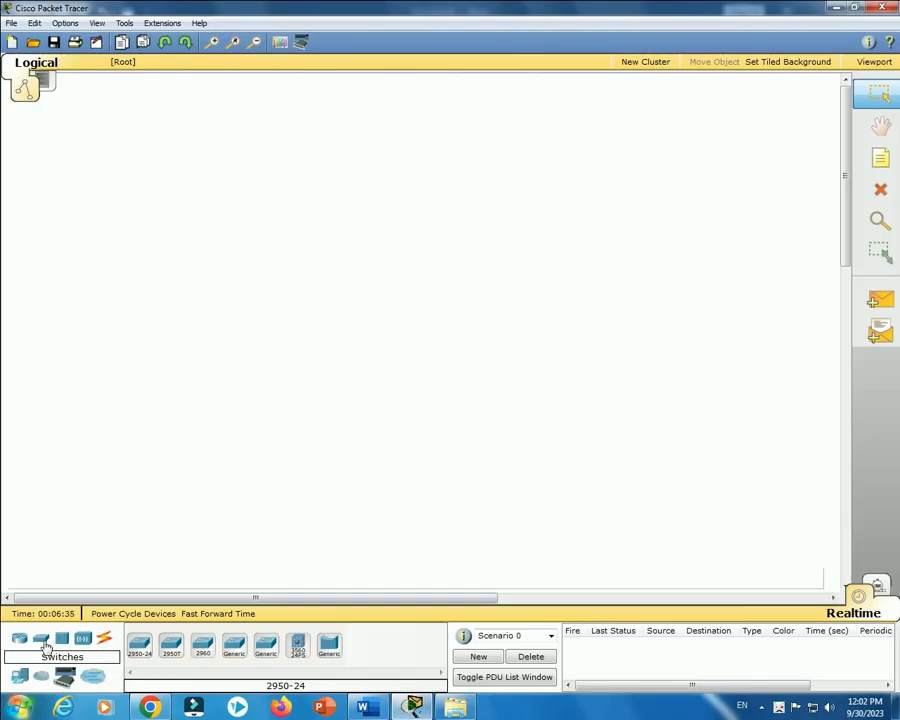
Place a 2950-24 switch (Switch0) on the workspace and open its device window.
{"action": "left_click_drag", "start_coordinate": [140, 663], "coordinate": [390, 203]}
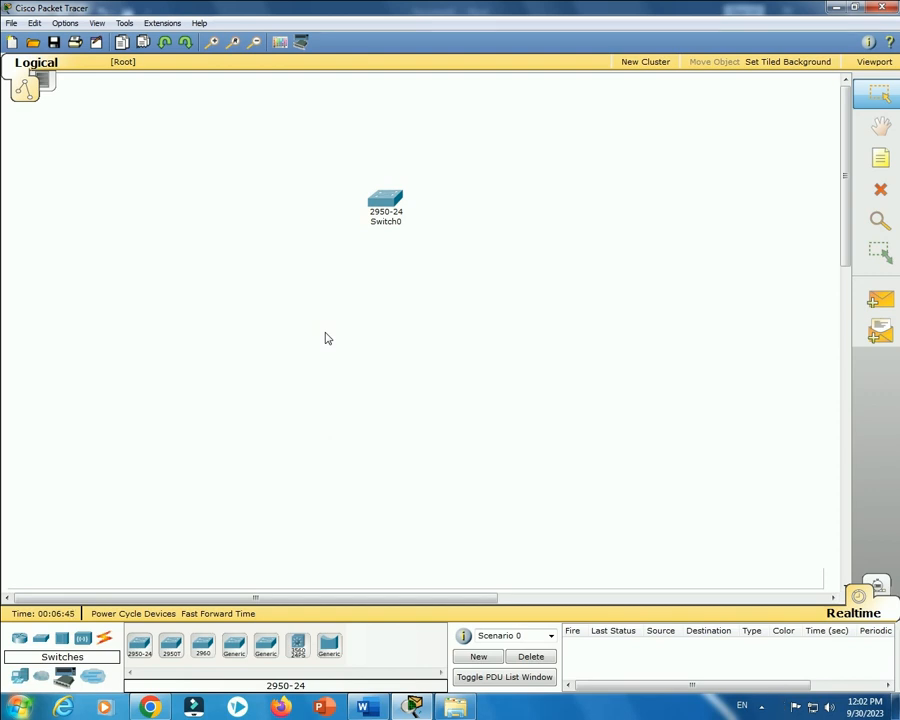
{"action": "left_click", "coordinate": [386, 203]}
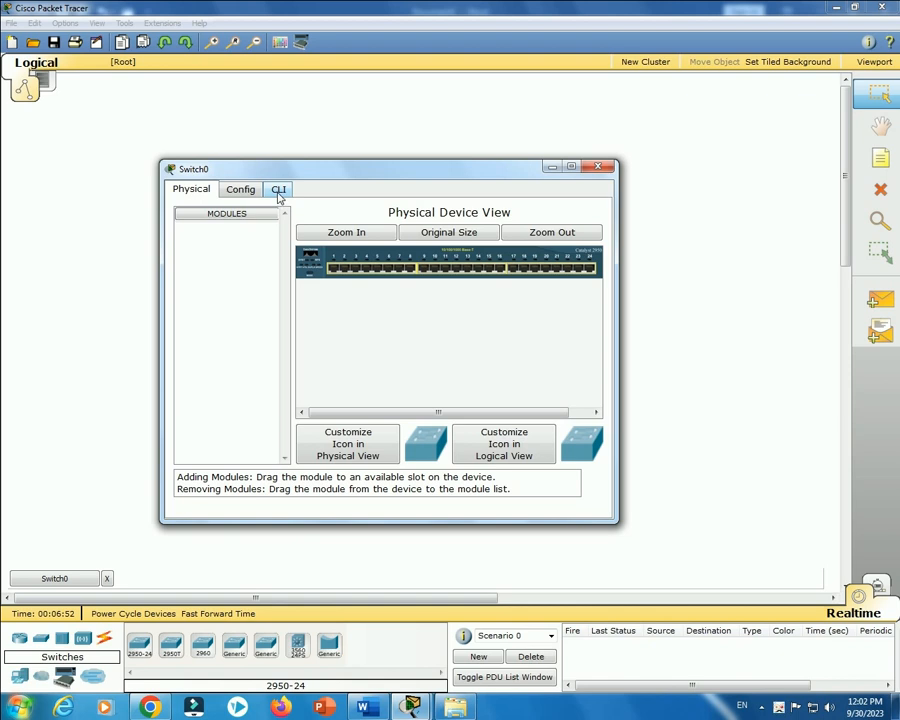
Open Switch0's CLI maximized and enter privileged EXEC mode with the enable command.
{"action": "left_click", "coordinate": [279, 190]}
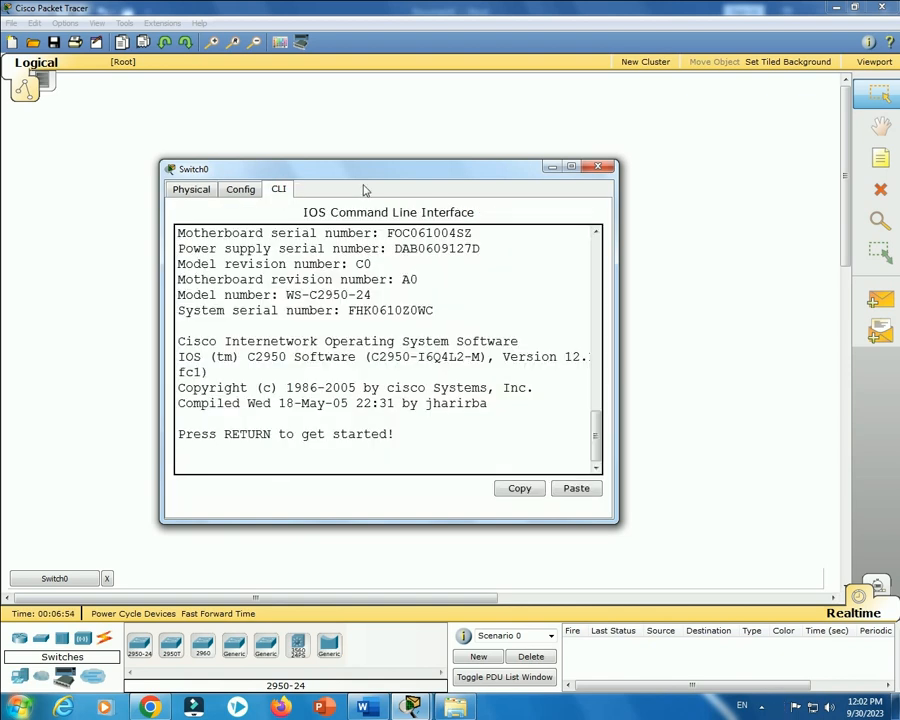
{"action": "left_click", "coordinate": [571, 167]}
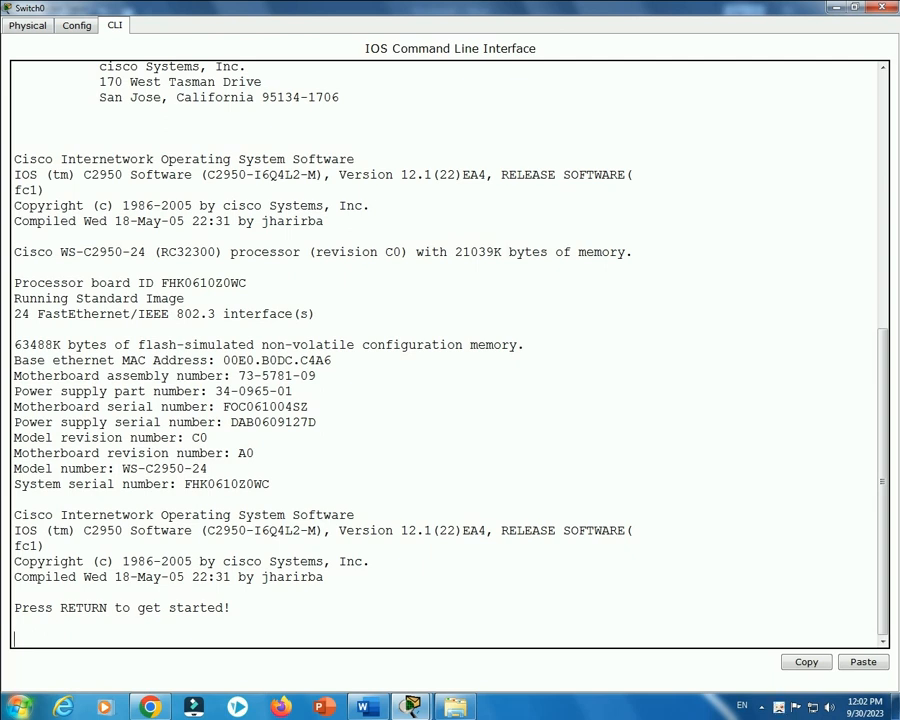
{"action": "key", "text": "Return"}
{"action": "key", "text": "Return"}
{"action": "key", "text": "Return"}
{"action": "key", "text": "Return"}
{"action": "key", "text": "Return"}
{"action": "key", "text": "Return"}
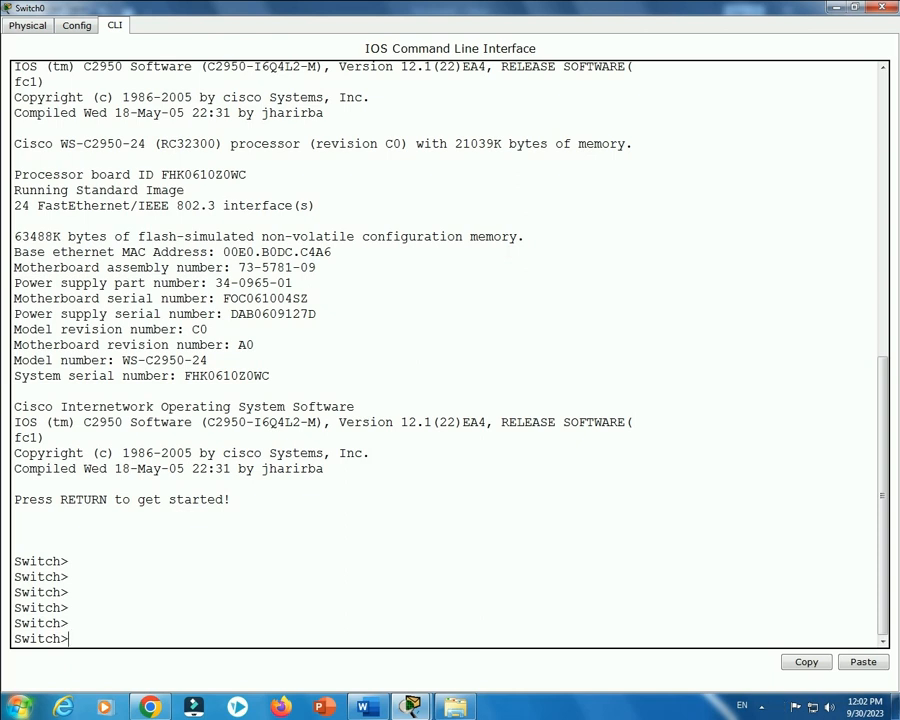
{"action": "type", "text": "ena"}
{"action": "key", "text": "Tab"}
{"action": "key", "text": "Return"}
{"action": "key", "text": "Return"}
{"action": "key", "text": "Return"}
{"action": "key", "text": "Return"}
{"action": "key", "text": "Return"}
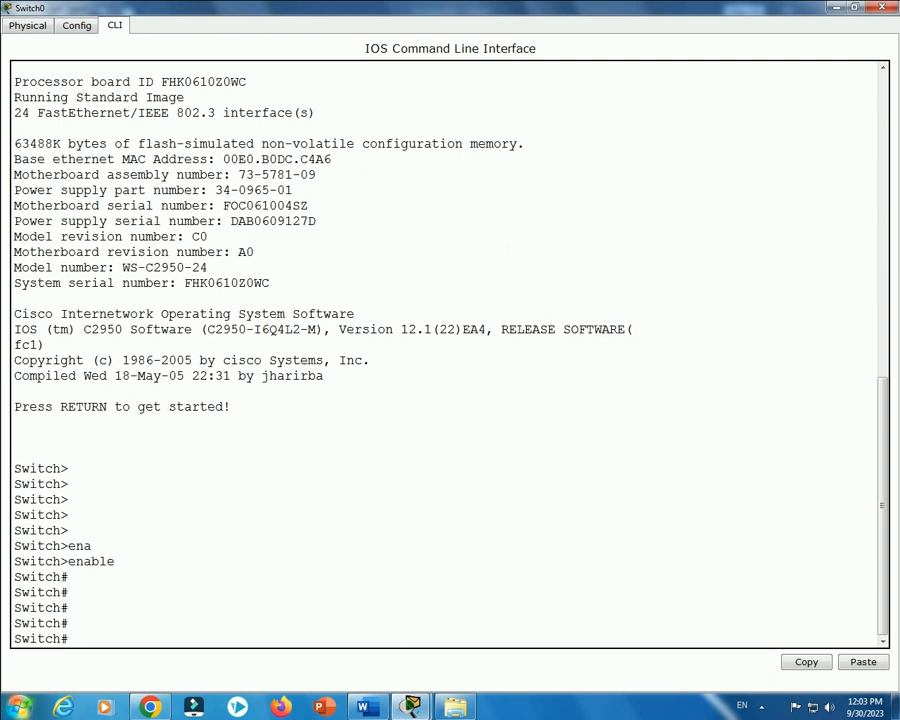
List the full show running-config output, noting that line con 0 has no password.
{"action": "type", "text": "show run"}
{"action": "key", "text": "Tab"}
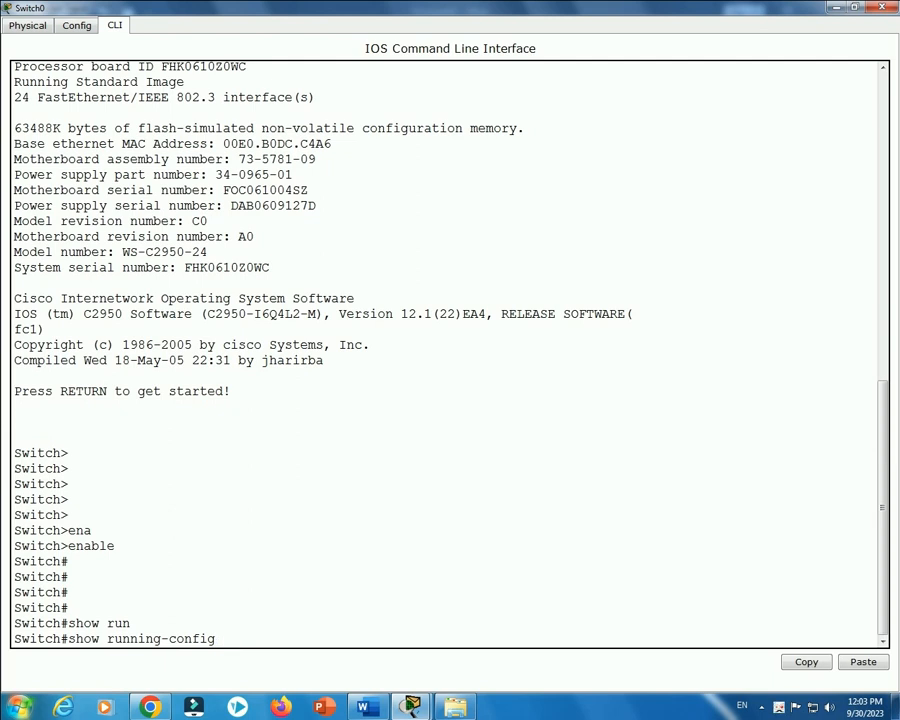
{"action": "key", "text": "Return"}
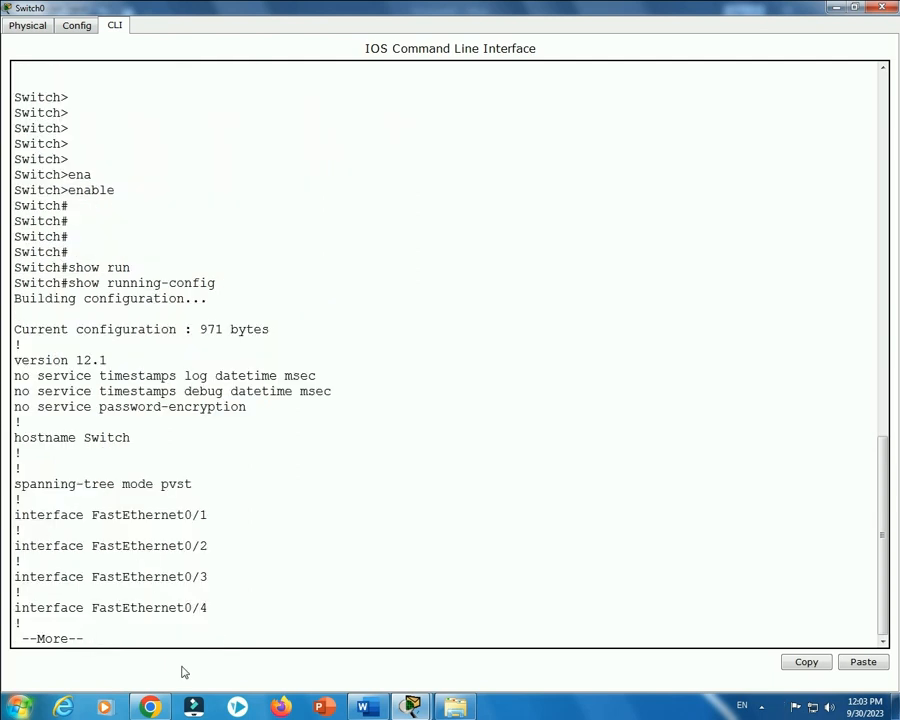
{"action": "key", "text": "space"}
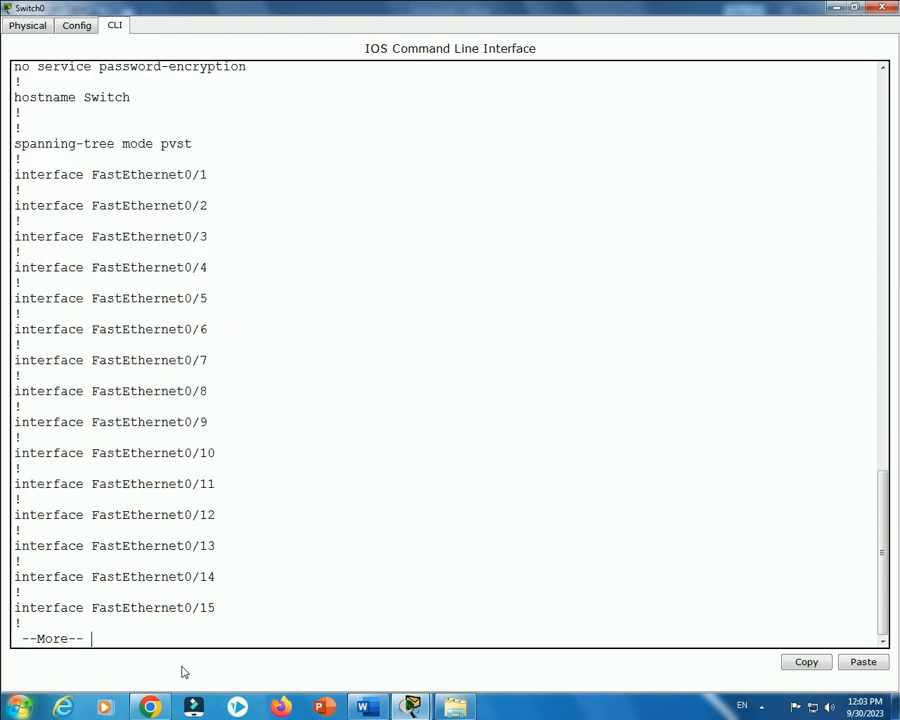
{"action": "key", "text": "space"}
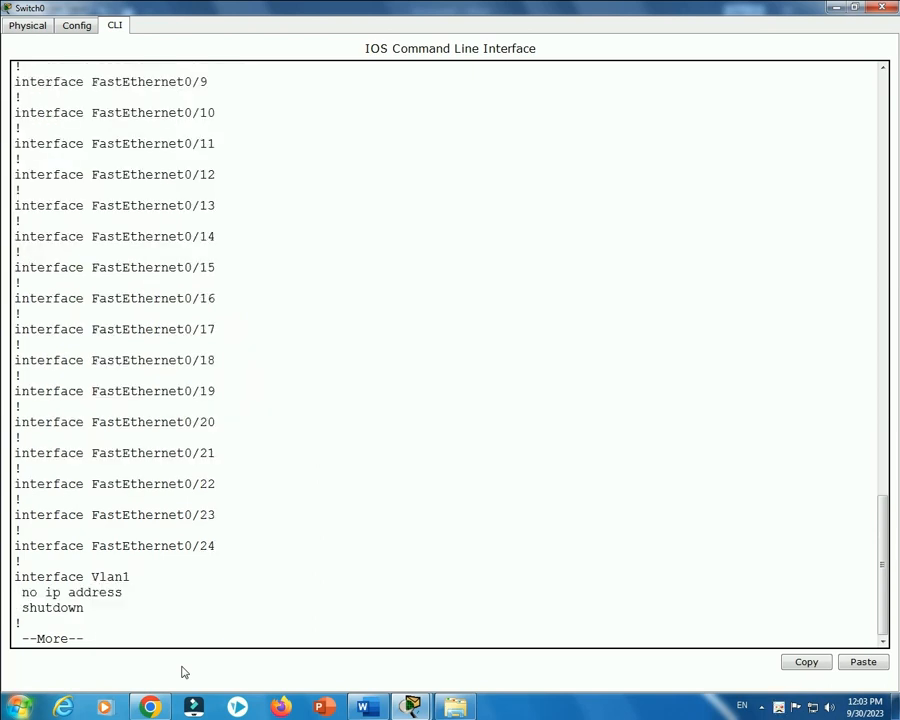
{"action": "key", "text": "space"}
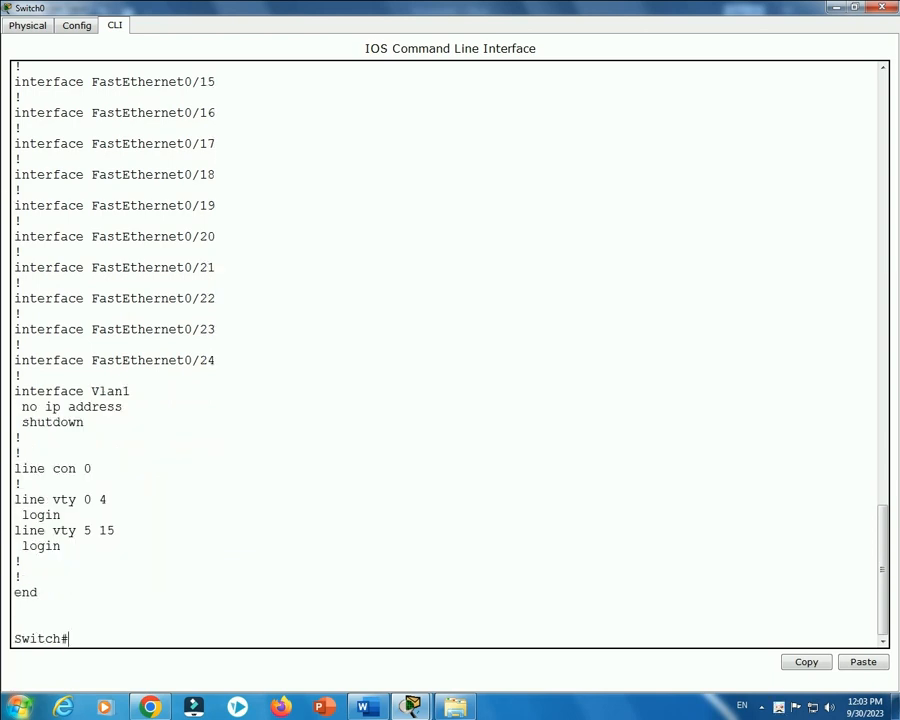
{"action": "left_click_drag", "start_coordinate": [14, 468], "coordinate": [92, 468]}
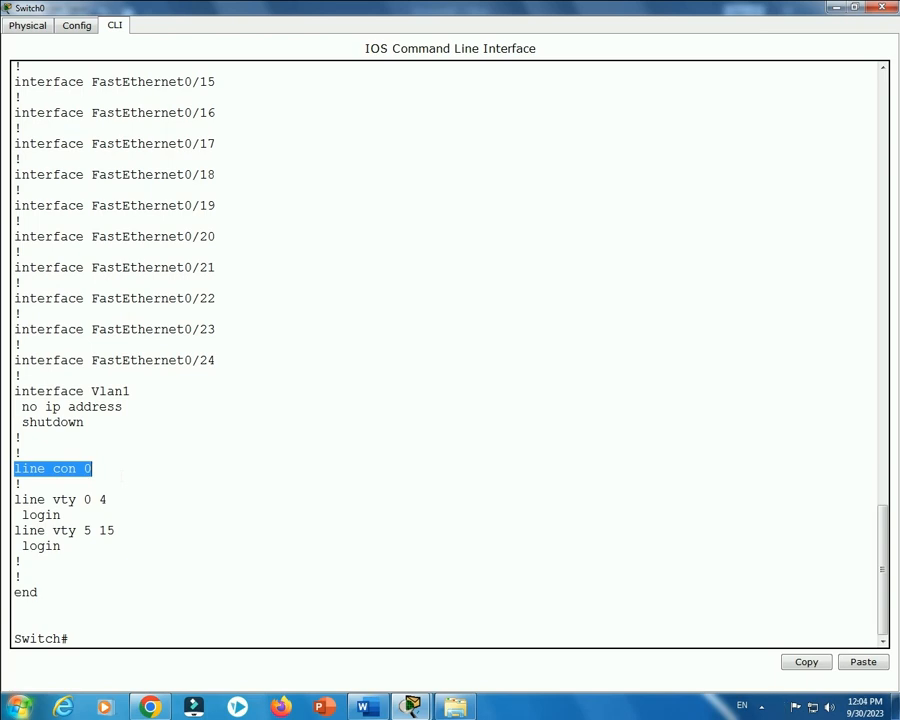
Enter global configuration mode with configure terminal at the Switch(config)# prompt.
{"action": "key", "text": "Return"}
{"action": "key", "text": "Return"}
{"action": "key", "text": "Return"}
{"action": "key", "text": "Return"}
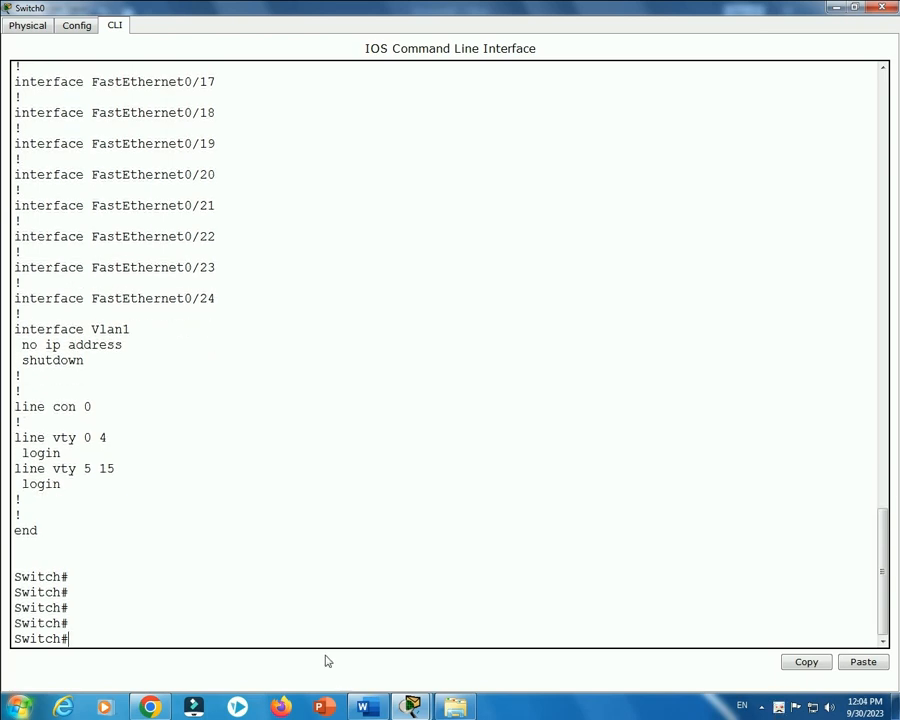
{"action": "key", "text": "Return"}
{"action": "key", "text": "Return"}
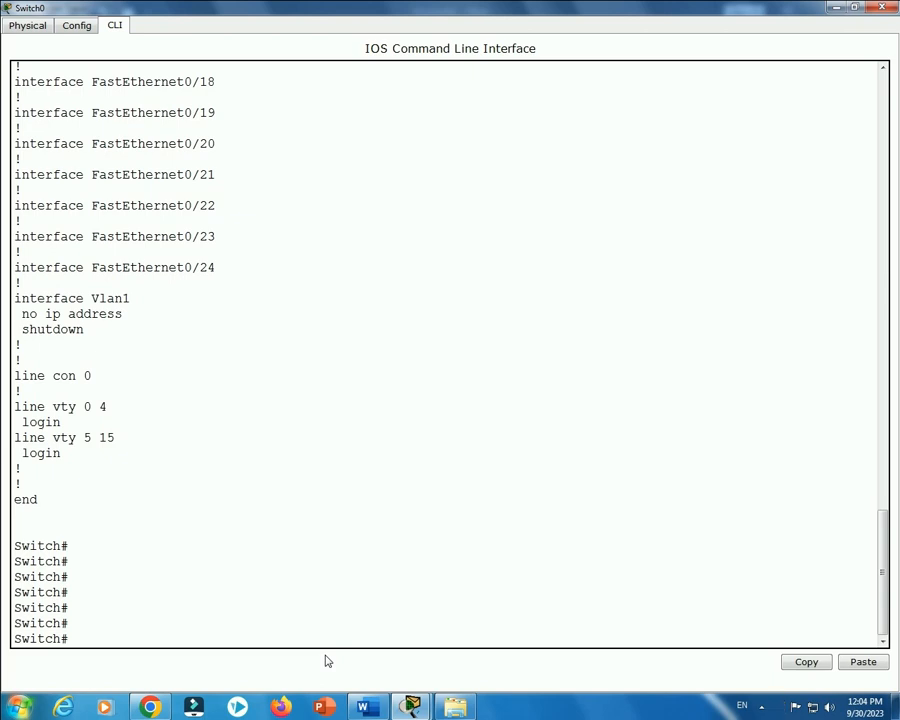
{"action": "type", "text": "conf"}
{"action": "key", "text": "Tab"}
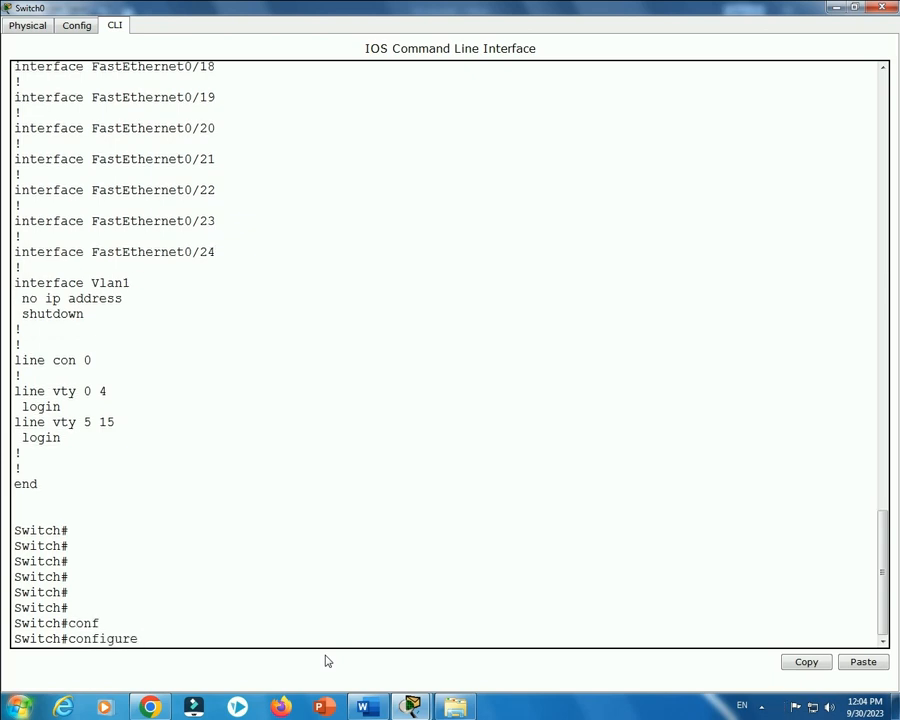
{"action": "type", "text": "te"}
{"action": "key", "text": "Tab"}
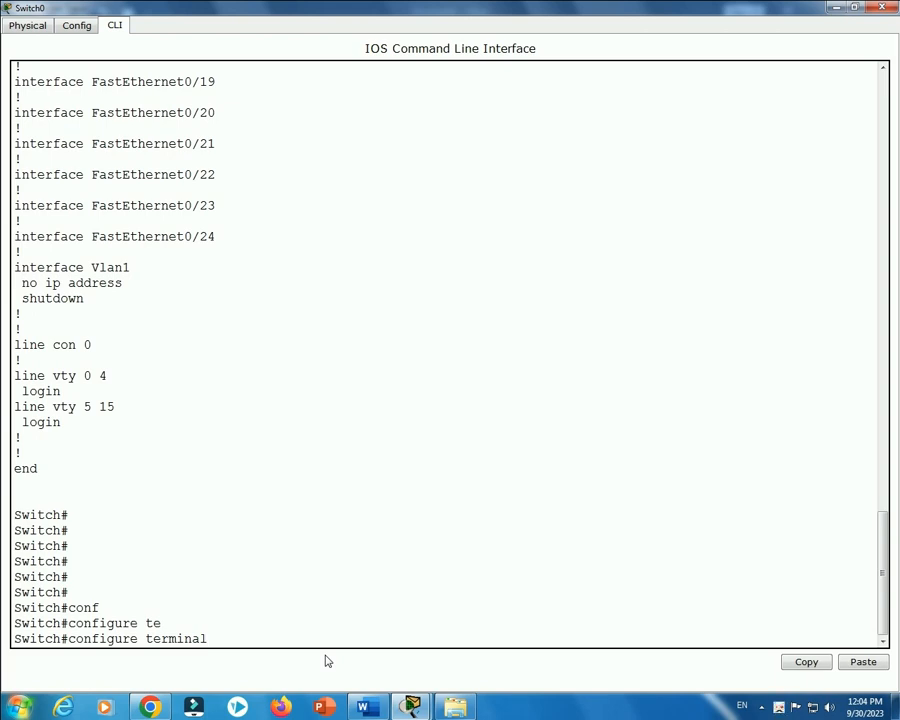
{"action": "key", "text": "Return"}
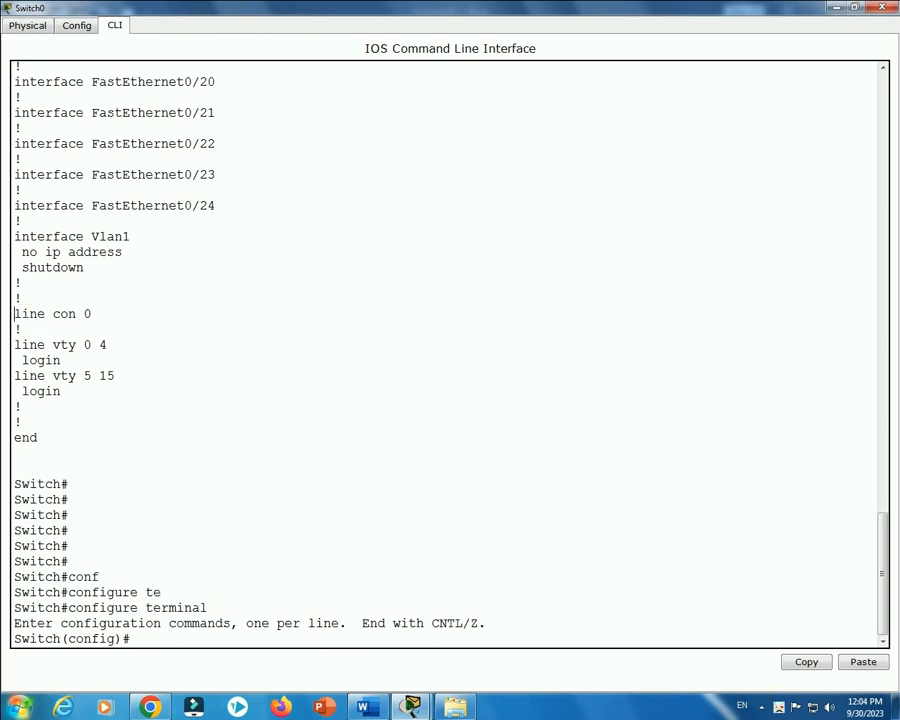
{"action": "left_click_drag", "start_coordinate": [14, 314], "coordinate": [92, 314]}
{"action": "left_click", "coordinate": [148, 641]}
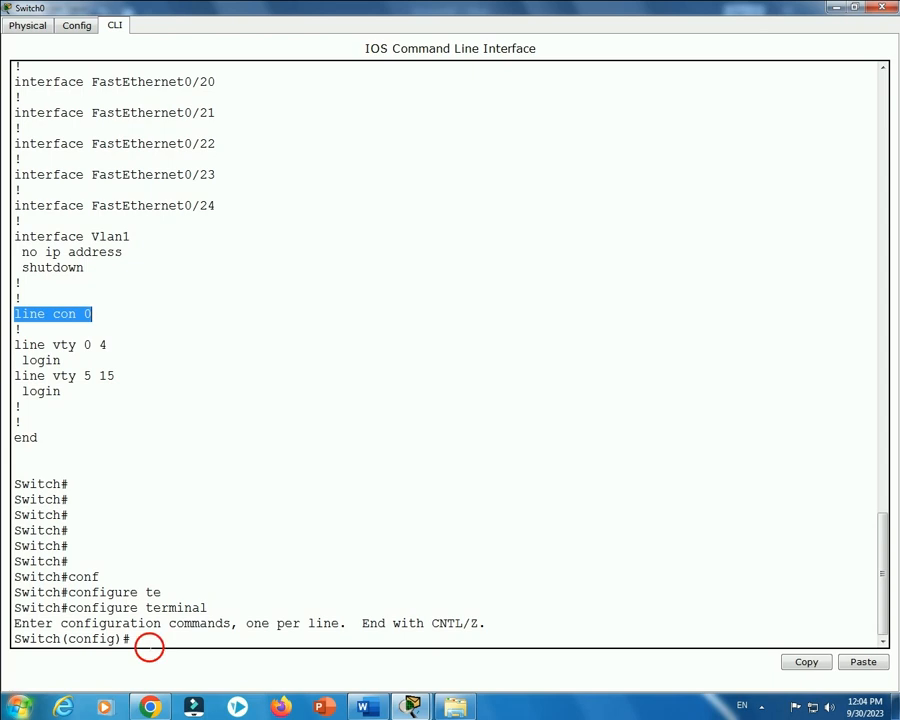
Enter line console 0 configuration mode.
{"action": "type", "text": "lin"}
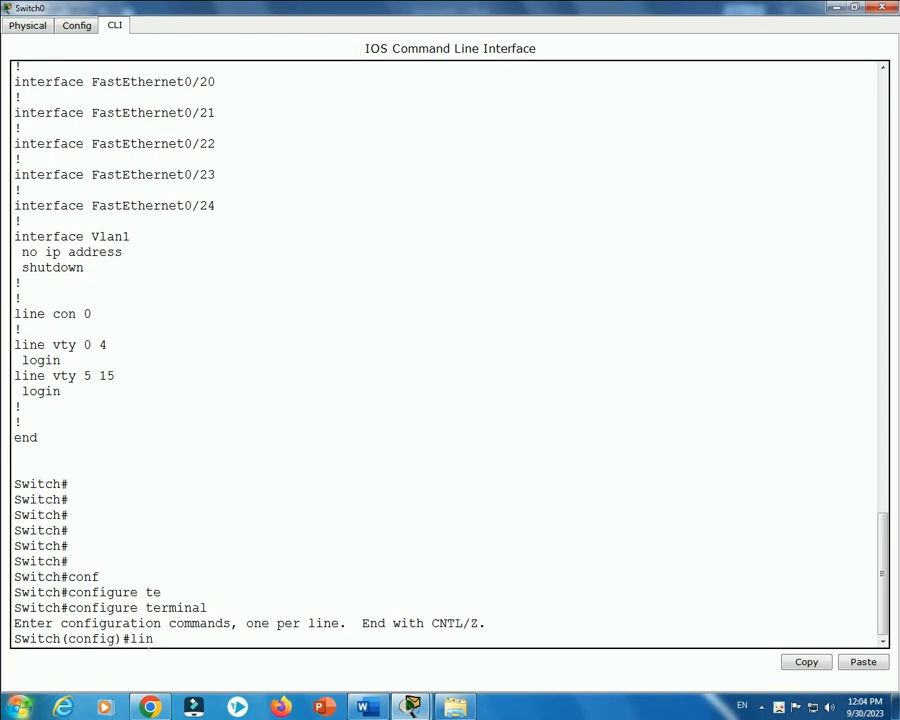
{"action": "key", "text": "Tab"}
{"action": "type", "text": "con"}
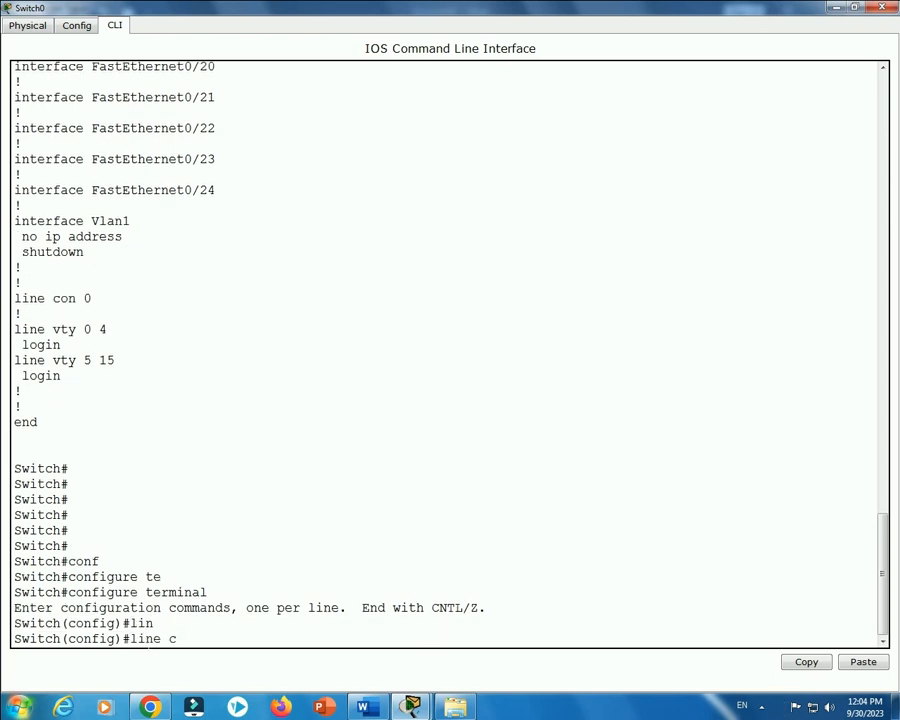
{"action": "key", "text": "Tab"}
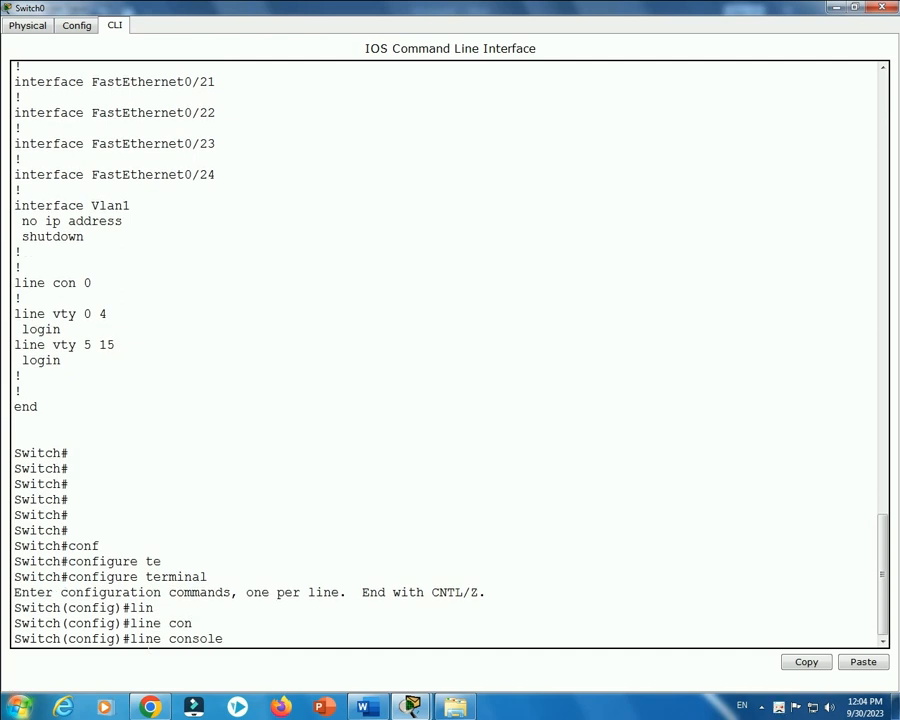
{"action": "type", "text": "0"}
{"action": "key", "text": "Return"}
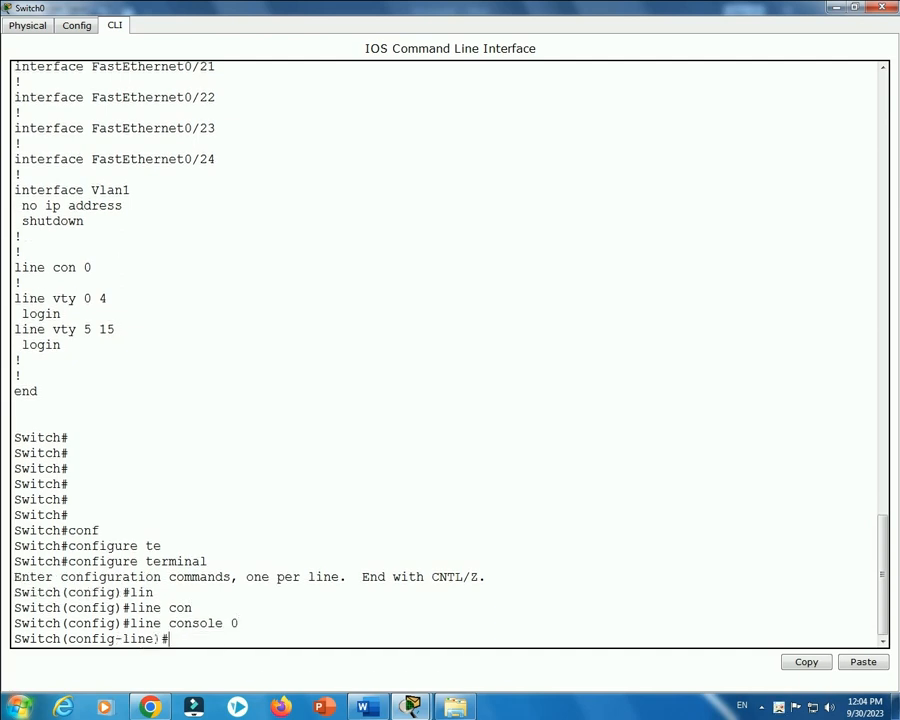
{"action": "key", "text": "Return"}
{"action": "key", "text": "Return"}
{"action": "key", "text": "Return"}
{"action": "key", "text": "Return"}
{"action": "key", "text": "Return"}
{"action": "key", "text": "Return"}
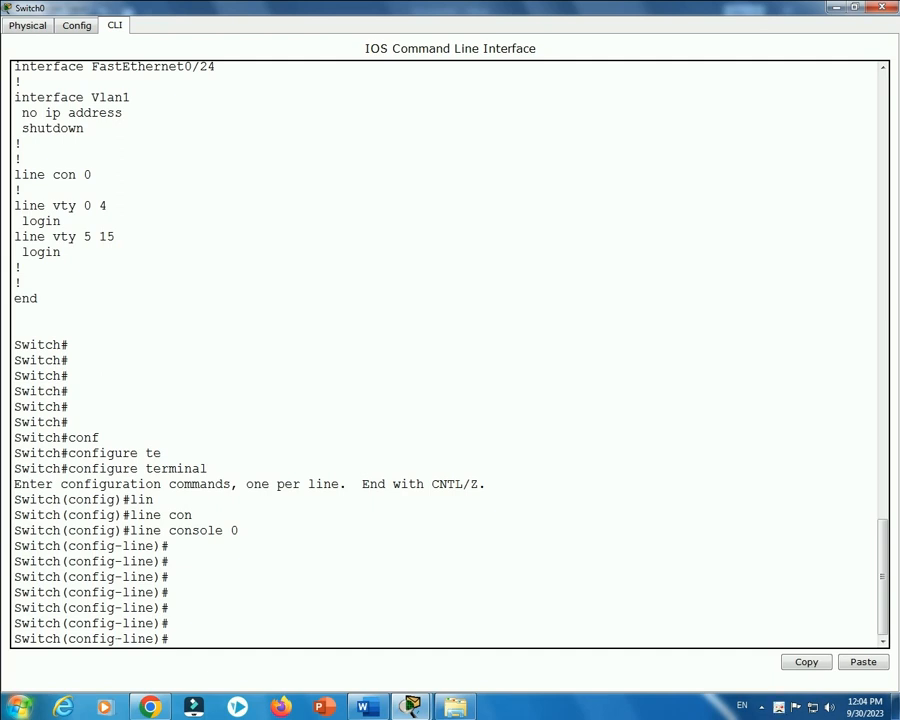
Begin the password command on the console line.
{"action": "type", "text": "p"}
{"action": "type", "text": "ass"}
{"action": "key", "text": "Tab"}
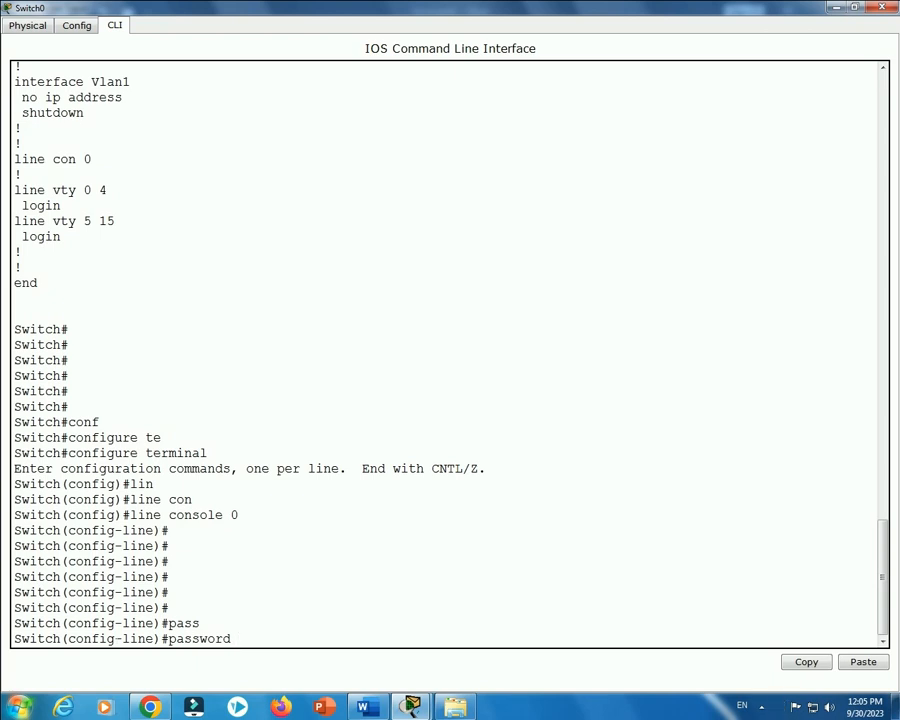
Set the console line password and require login on console 0.
{"action": "type", "text": "abc123"}
{"action": "key", "text": "Return"}
{"action": "type", "text": "logi"}
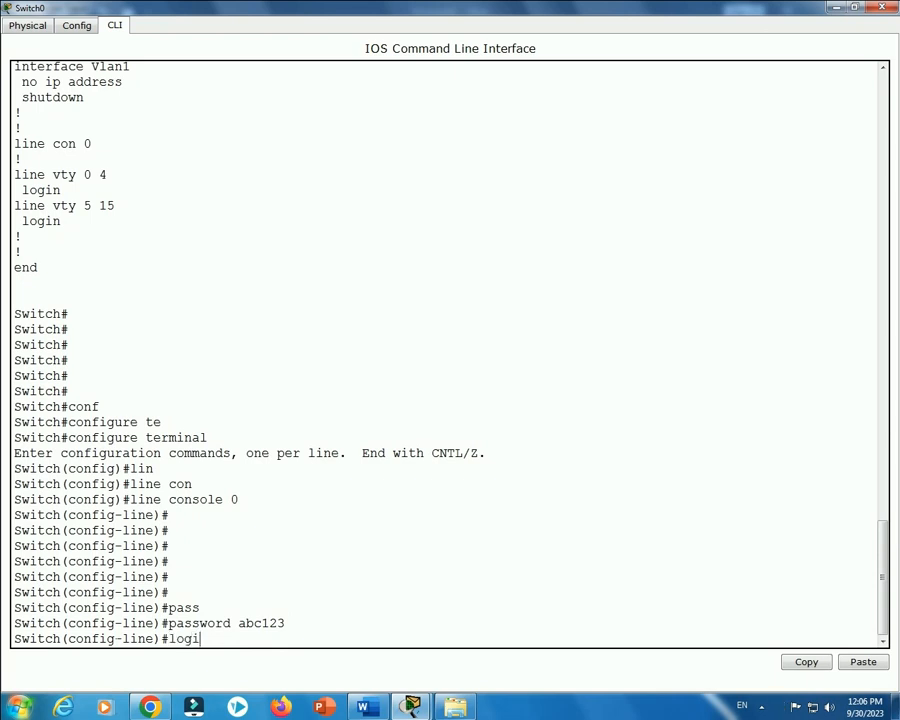
{"action": "key", "text": "Tab"}
{"action": "key", "text": "Return"}
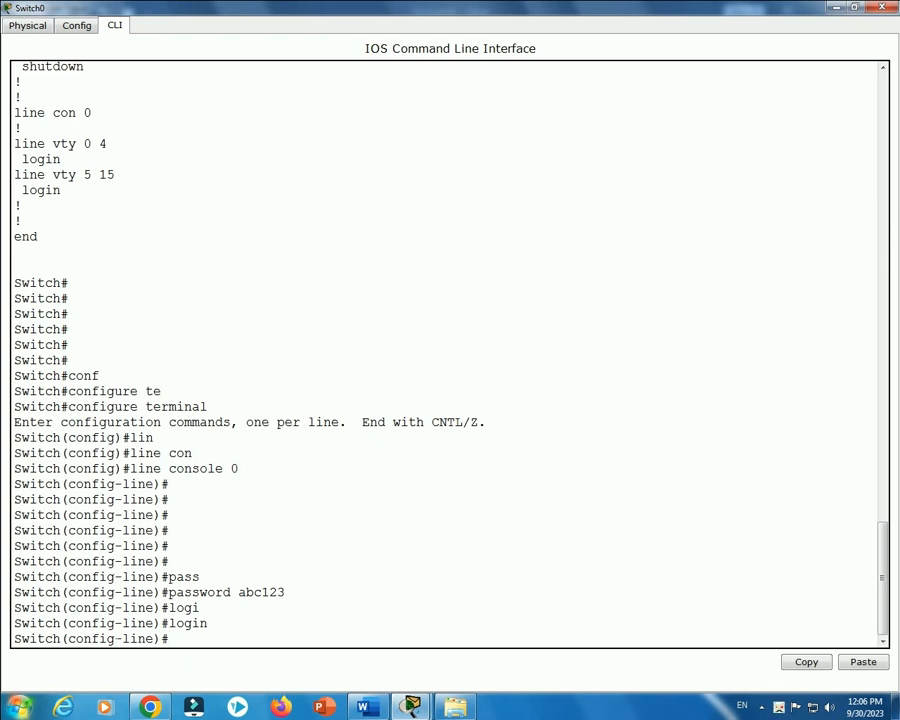
Exit twice to return to the privileged Switch# prompt.
{"action": "type", "text": "exit"}
{"action": "key", "text": "Return"}
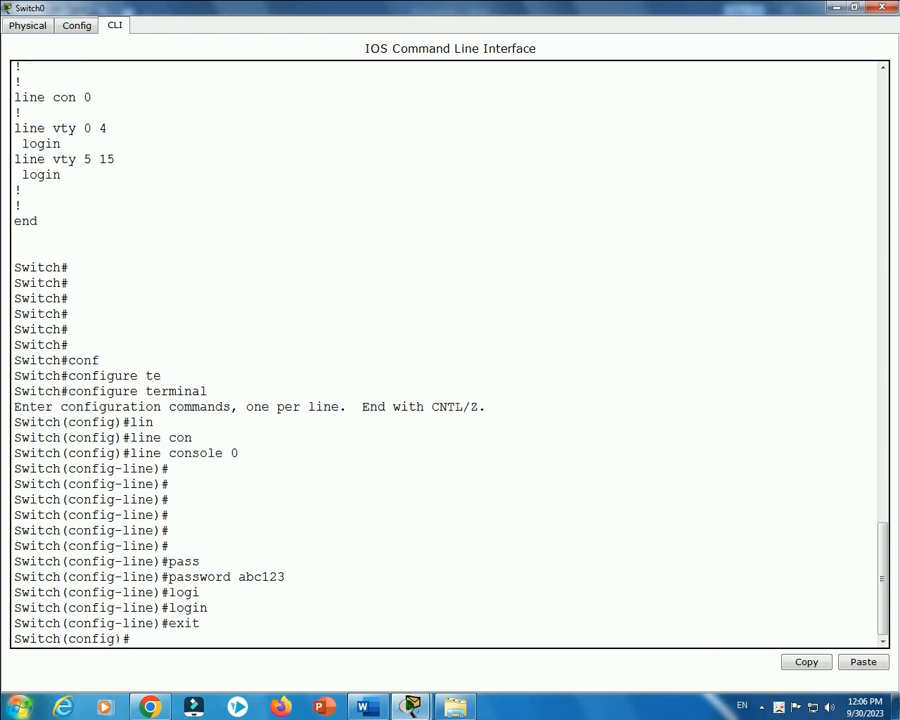
{"action": "type", "text": "exit"}
{"action": "key", "text": "Return"}
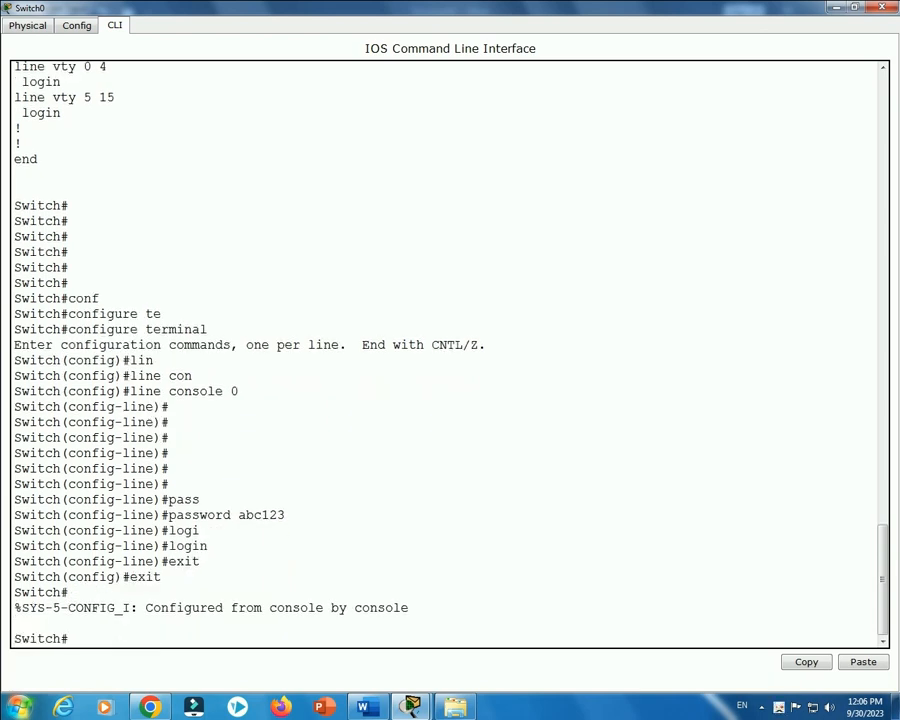
{"action": "type", "text": "exit"}
Log out and log back in at User Access Verification using the new console password.
{"action": "key", "text": "Return"}
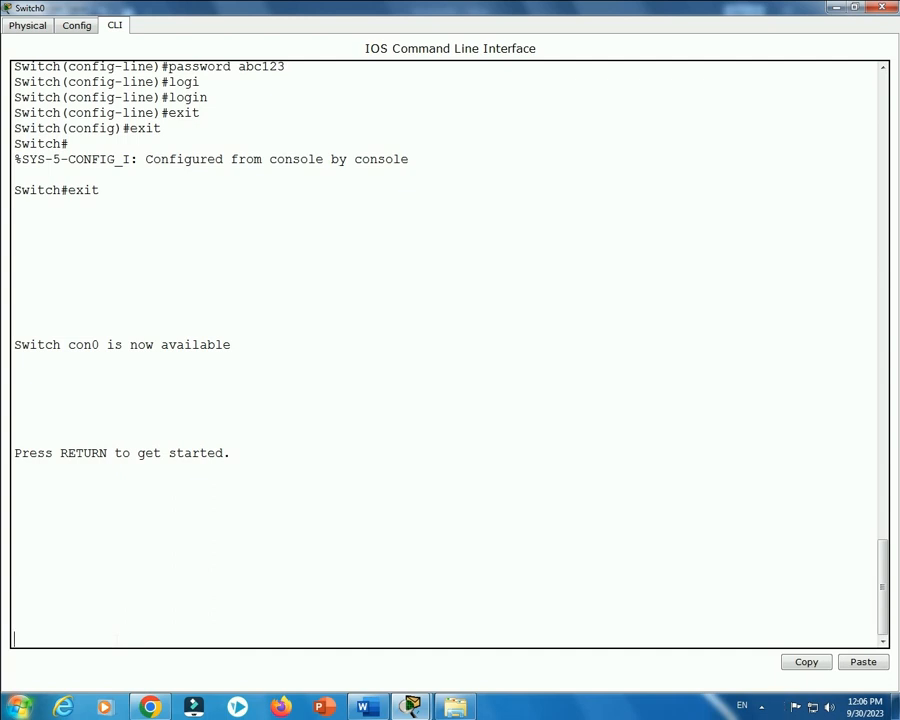
{"action": "key", "text": "Return"}
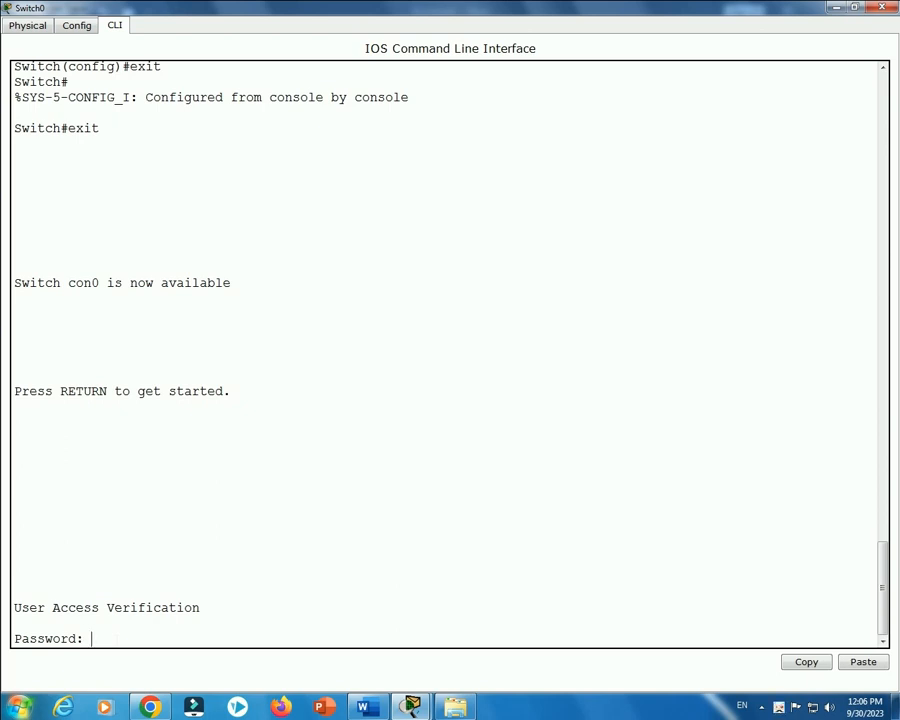
{"action": "key", "text": "Return"}
{"action": "key", "text": "Return"}
{"action": "key", "text": "Return"}
{"action": "key", "text": "Return"}
{"action": "key", "text": "Return"}
{"action": "key", "text": "Return"}
{"action": "key", "text": "Return"}
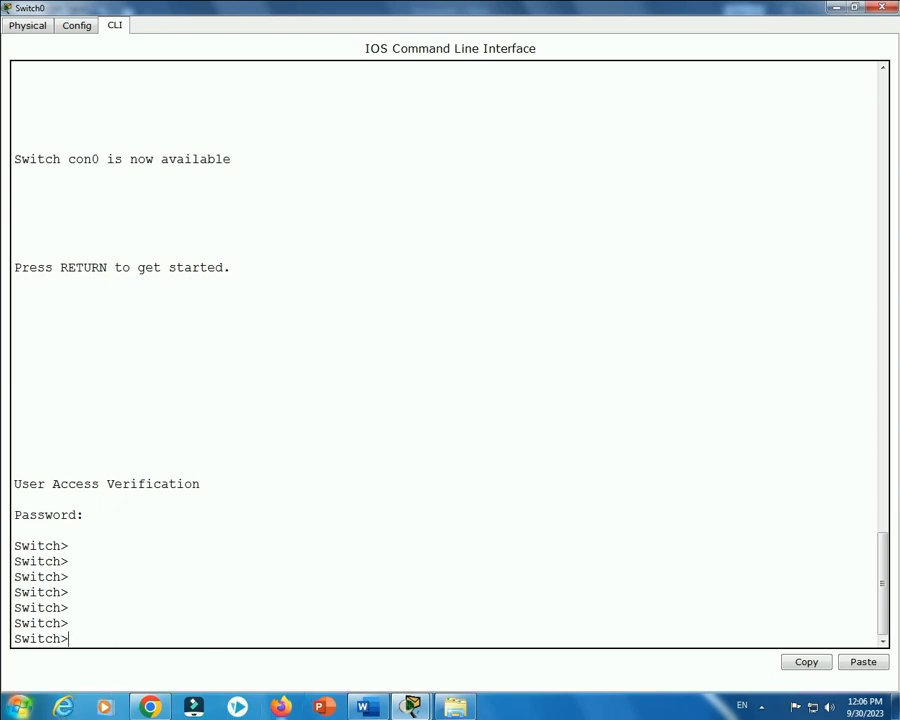
{"action": "left_click", "coordinate": [369, 706]}
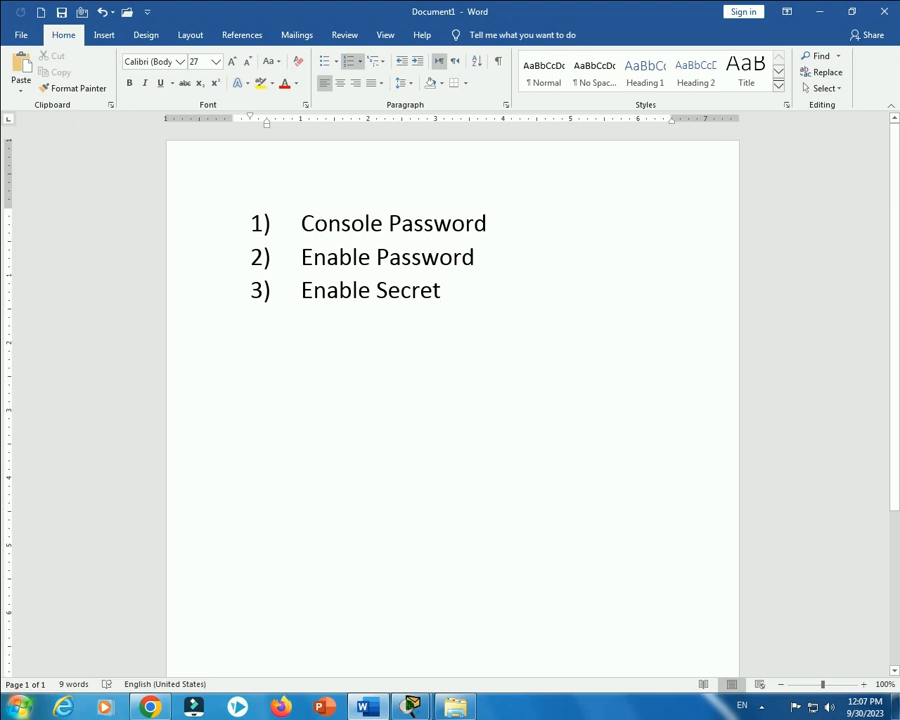
{"action": "left_click_drag", "start_coordinate": [302, 224], "coordinate": [512, 224]}
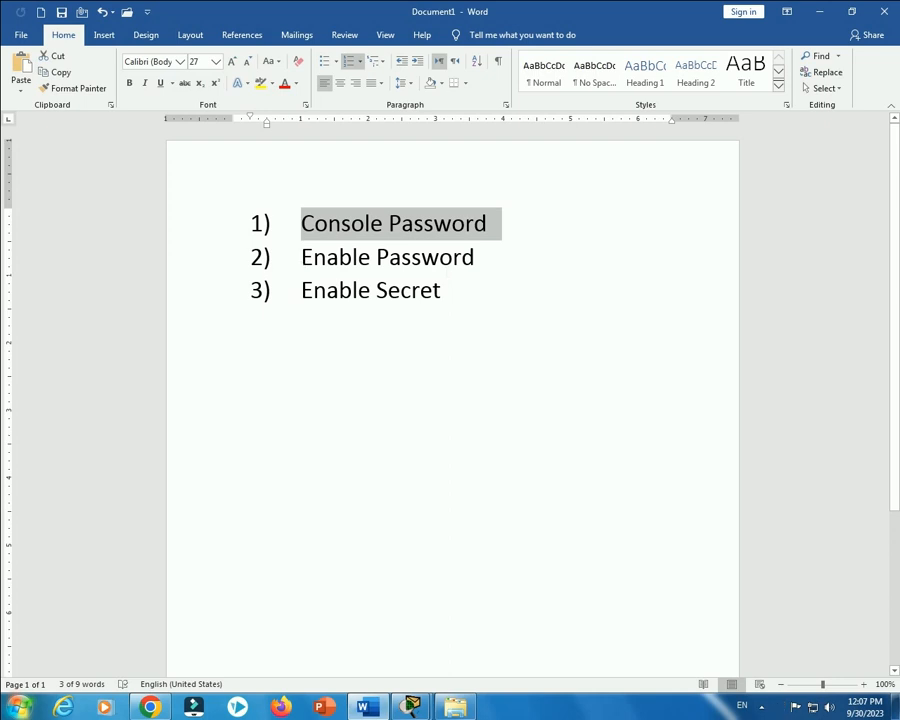
{"action": "left_click", "coordinate": [820, 12]}
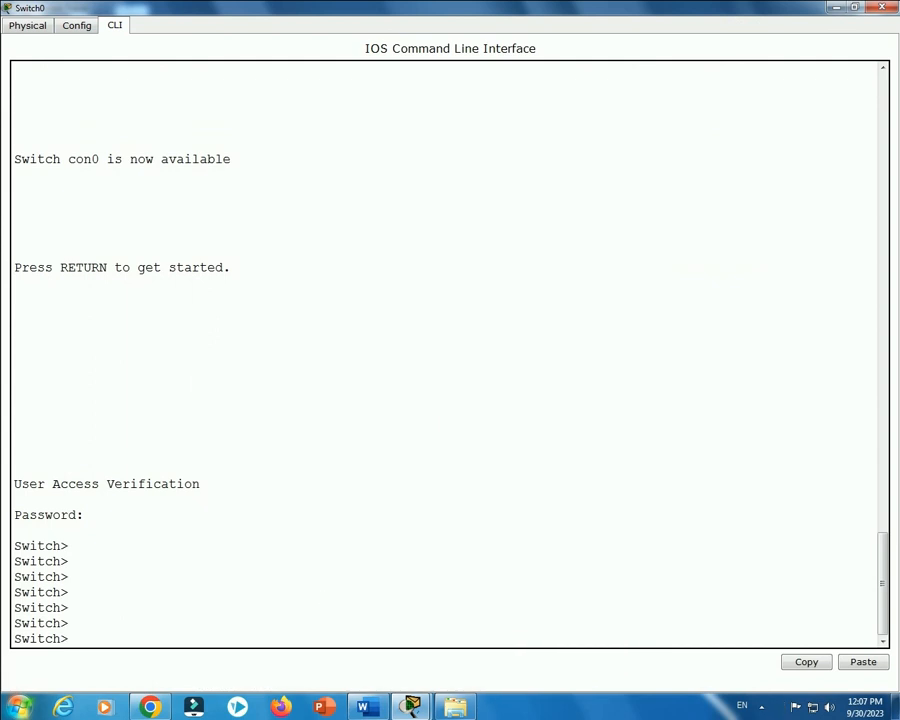
Enter privileged mode with enable, then global configuration with configure terminal.
{"action": "type", "text": "en"}
{"action": "key", "text": "Tab"}
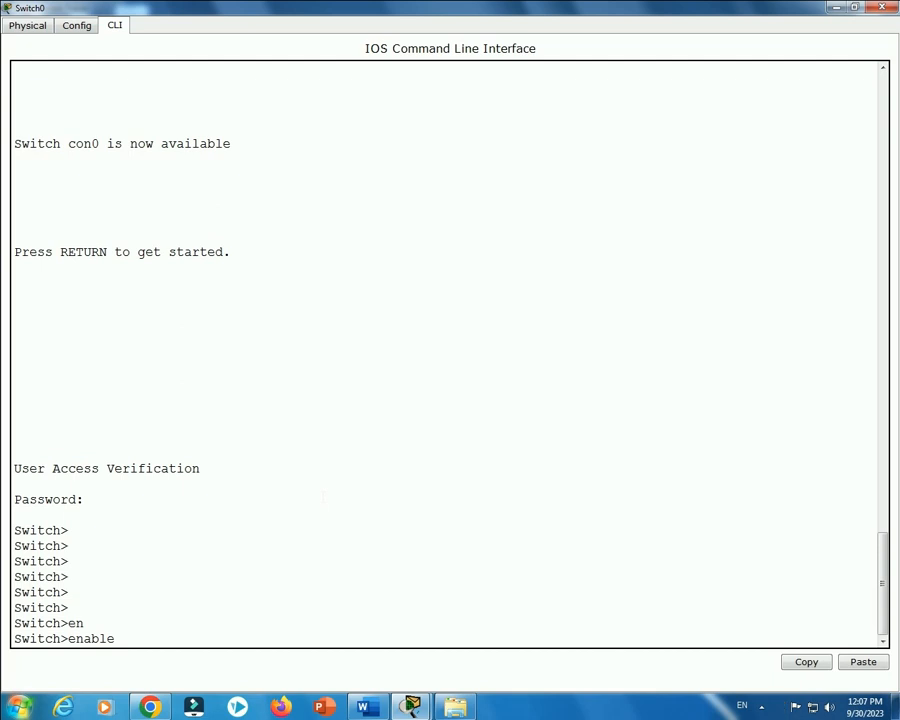
{"action": "key", "text": "Return"}
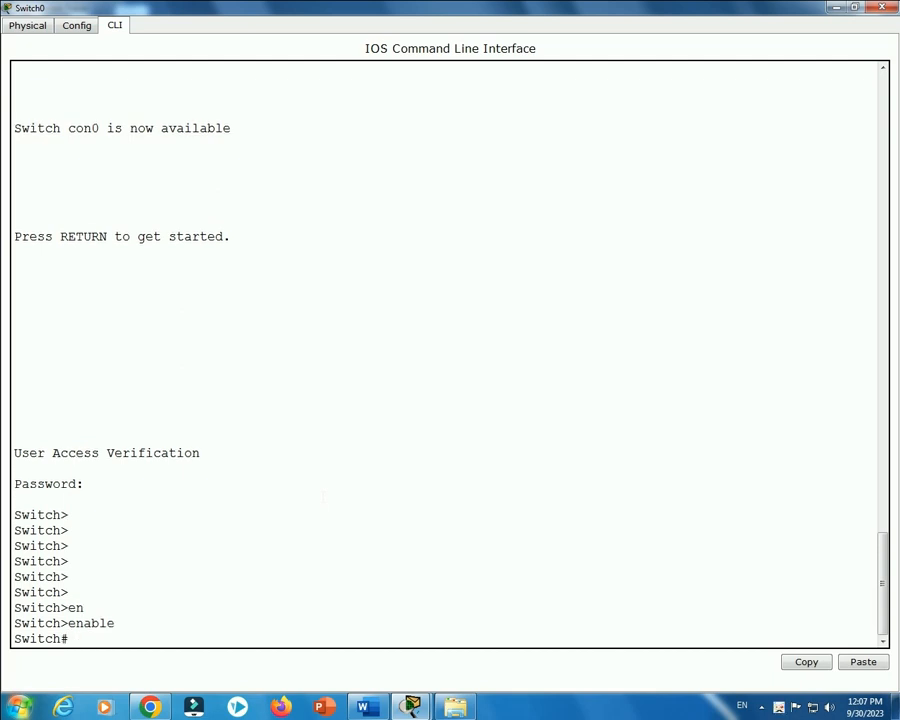
{"action": "type", "text": "conf"}
{"action": "key", "text": "Tab"}
{"action": "type", "text": "t"}
{"action": "key", "text": "Tab"}
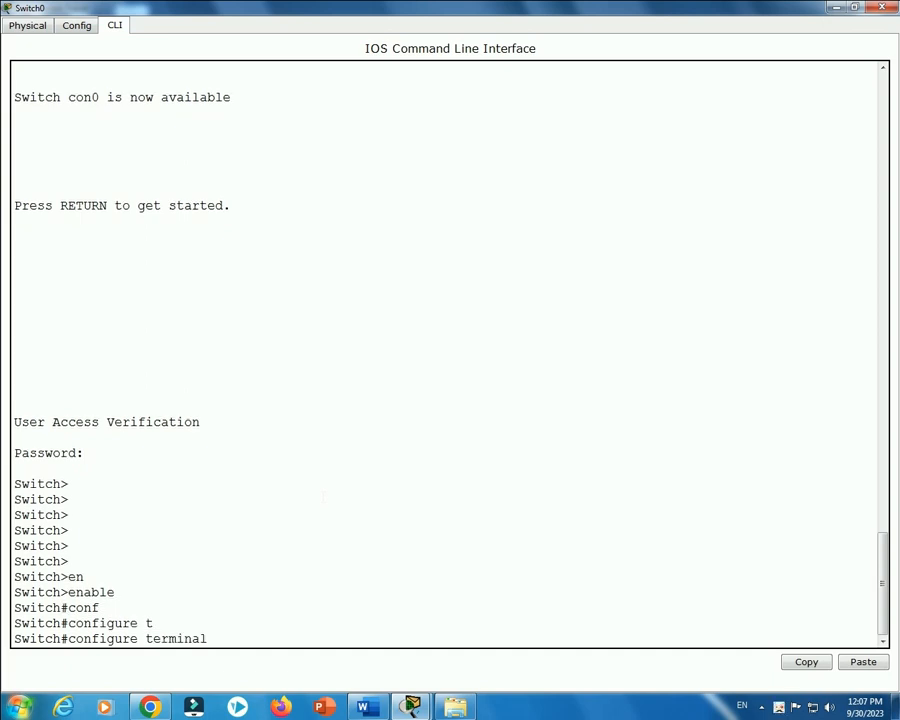
{"action": "key", "text": "Return"}
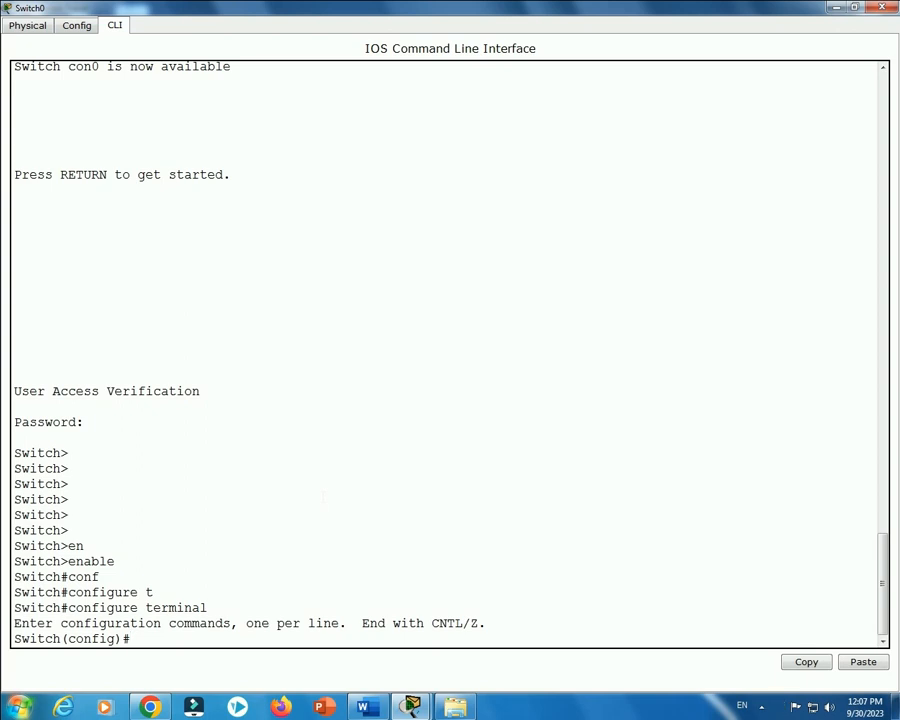
Set an enable password on the switch and exit back to Switch#.
{"action": "type", "text": "ena"}
{"action": "key", "text": "Tab"}
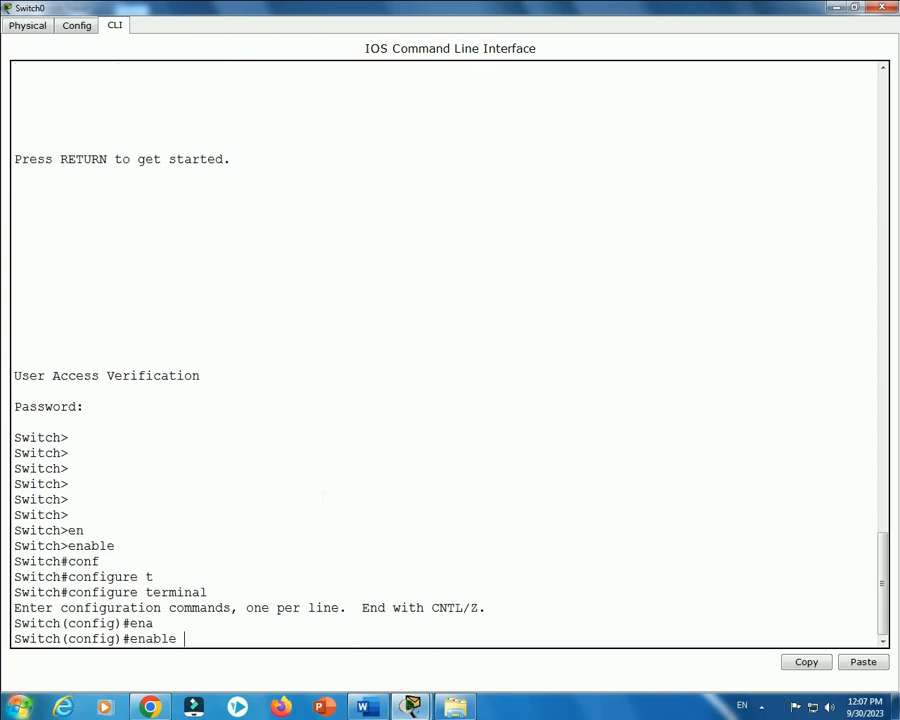
{"action": "type", "text": "pass"}
{"action": "key", "text": "Tab"}
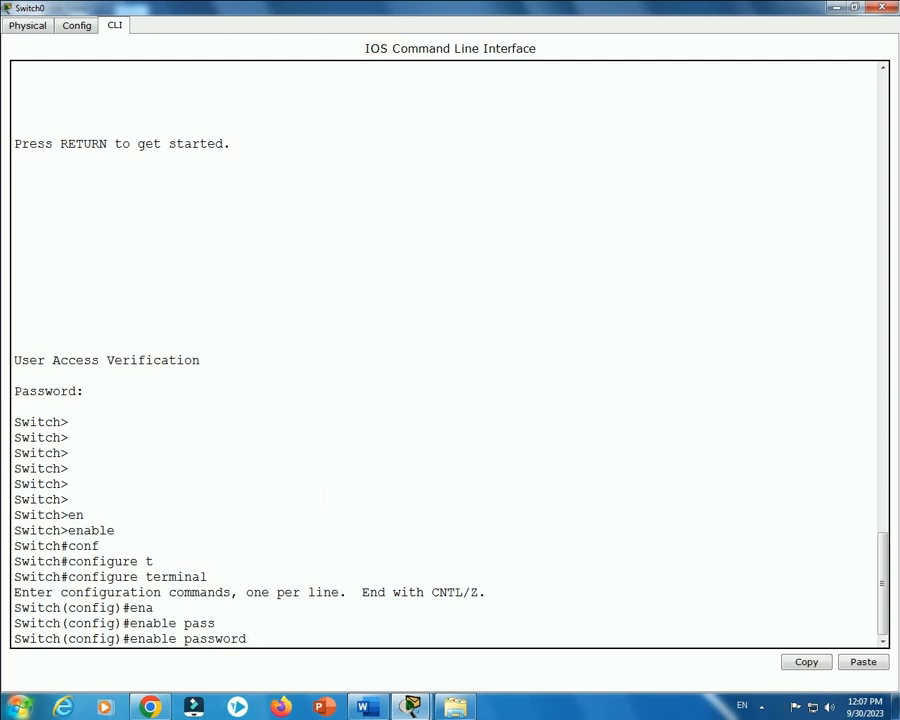
{"action": "type", "text": "computer"}
{"action": "key", "text": "Return"}
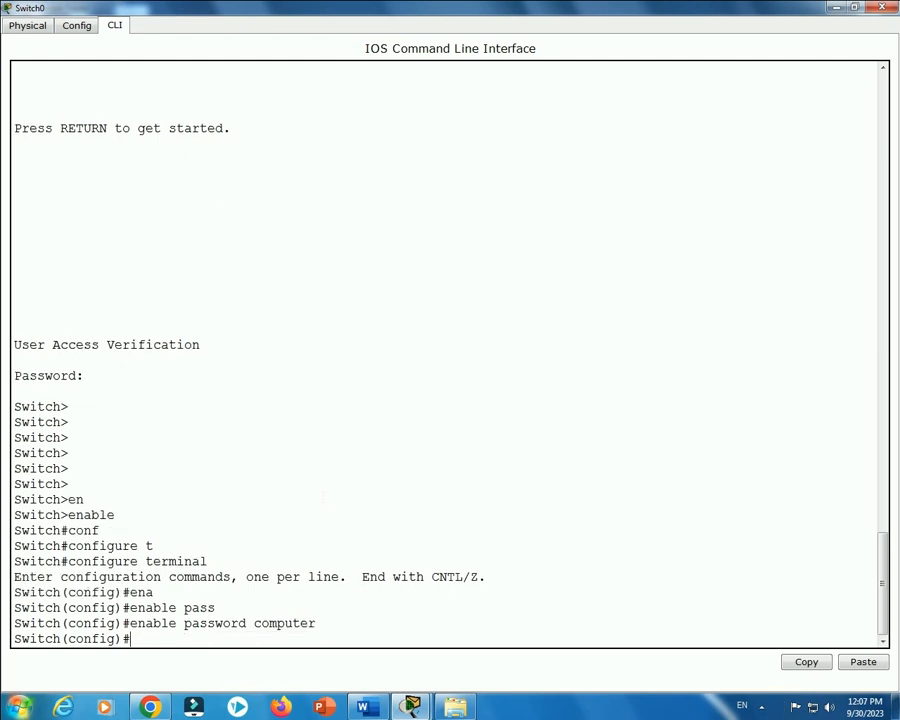
{"action": "type", "text": "exit"}
{"action": "key", "text": "Return"}
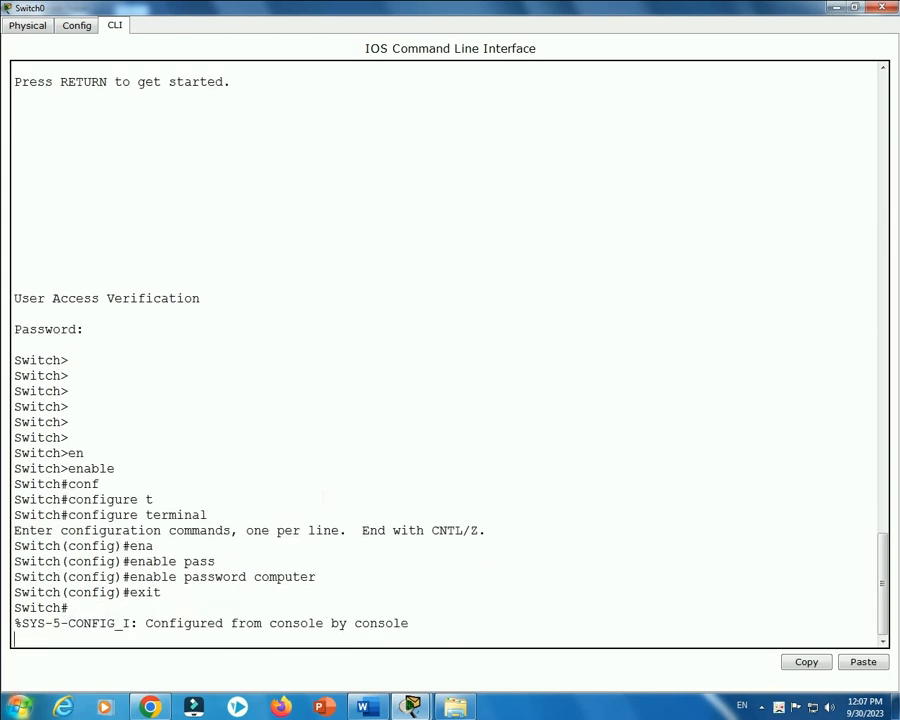
Log out of the switch console and log back in with the console password.
{"action": "key", "text": "Return"}
{"action": "key", "text": "Return"}
{"action": "key", "text": "Return"}
{"action": "key", "text": "Return"}
{"action": "key", "text": "Return"}
{"action": "key", "text": "Return"}
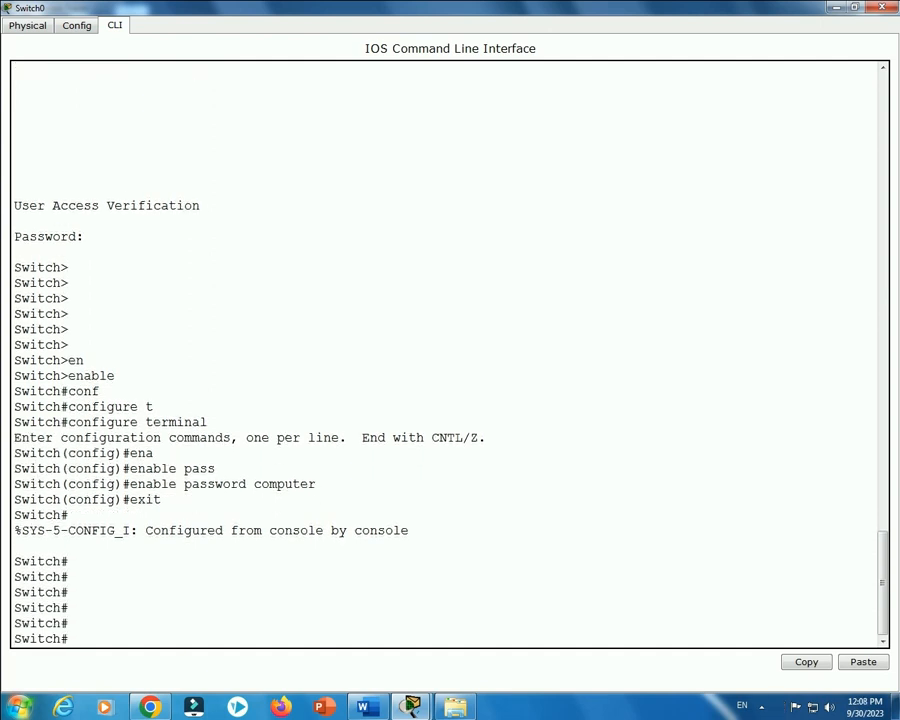
{"action": "type", "text": "exit"}
{"action": "key", "text": "Return"}
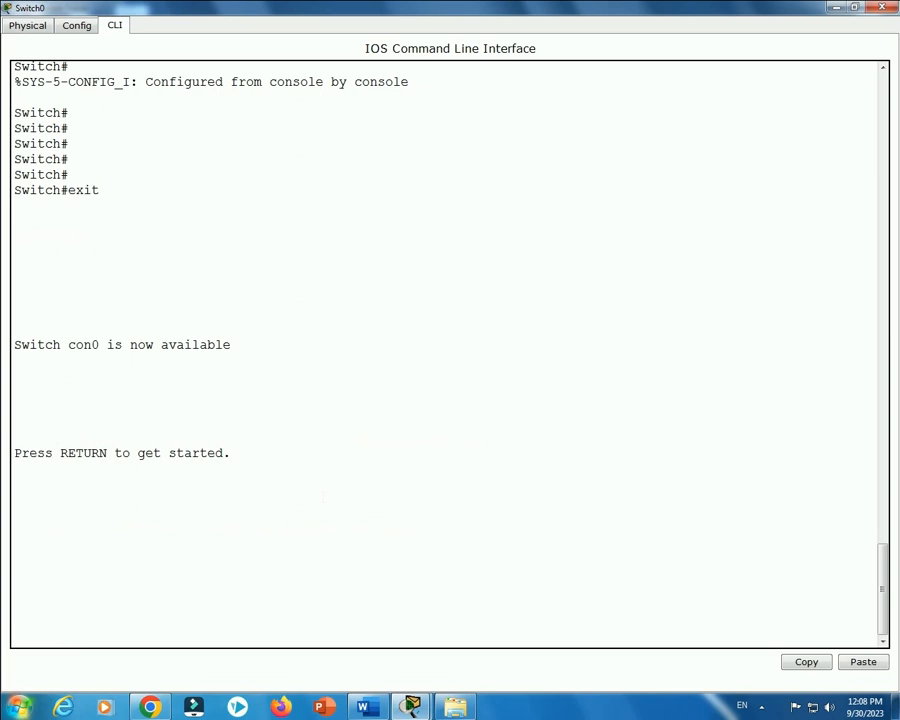
{"action": "key", "text": "Return"}
{"action": "key", "text": "Return"}
{"action": "key", "text": "Return"}
{"action": "key", "text": "Return"}
{"action": "key", "text": "Return"}
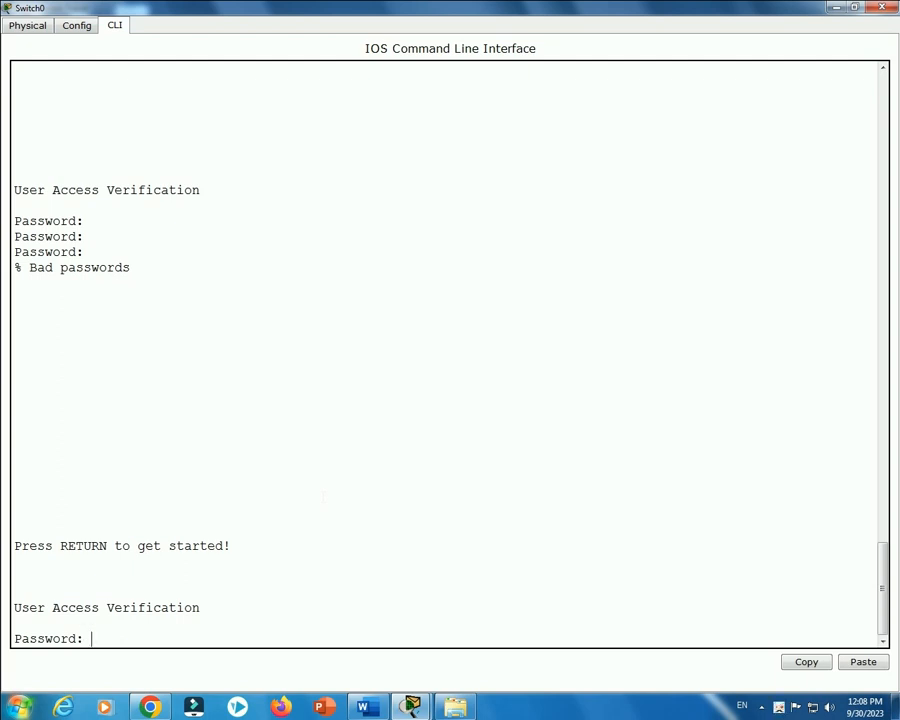
{"action": "key", "text": "Return"}
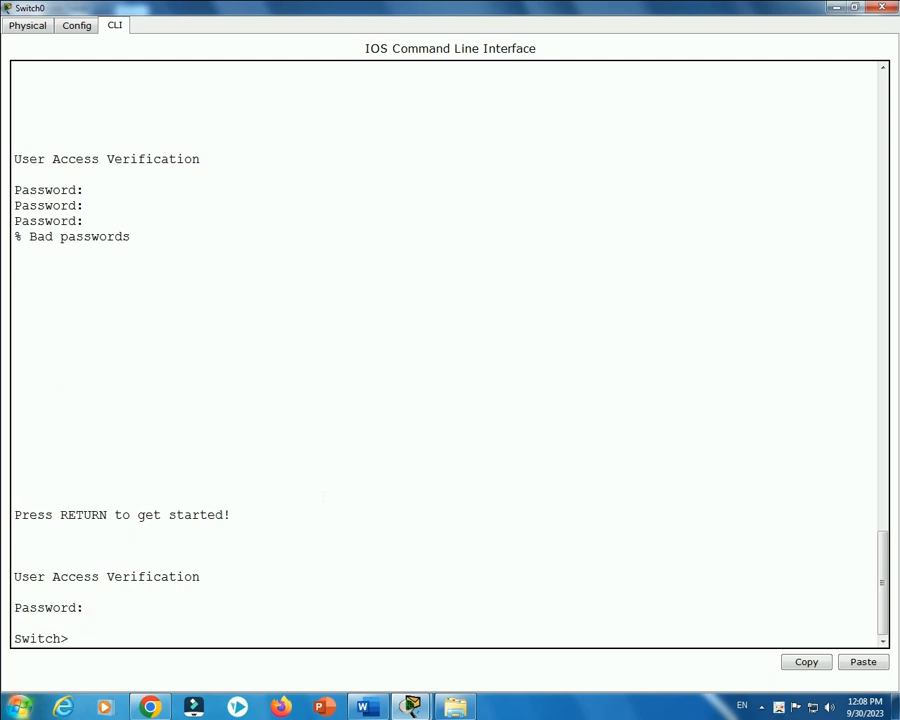
Run enable and answer the new enable password prompt to reach Switch#.
{"action": "type", "text": "ena"}
{"action": "key", "text": "Tab"}
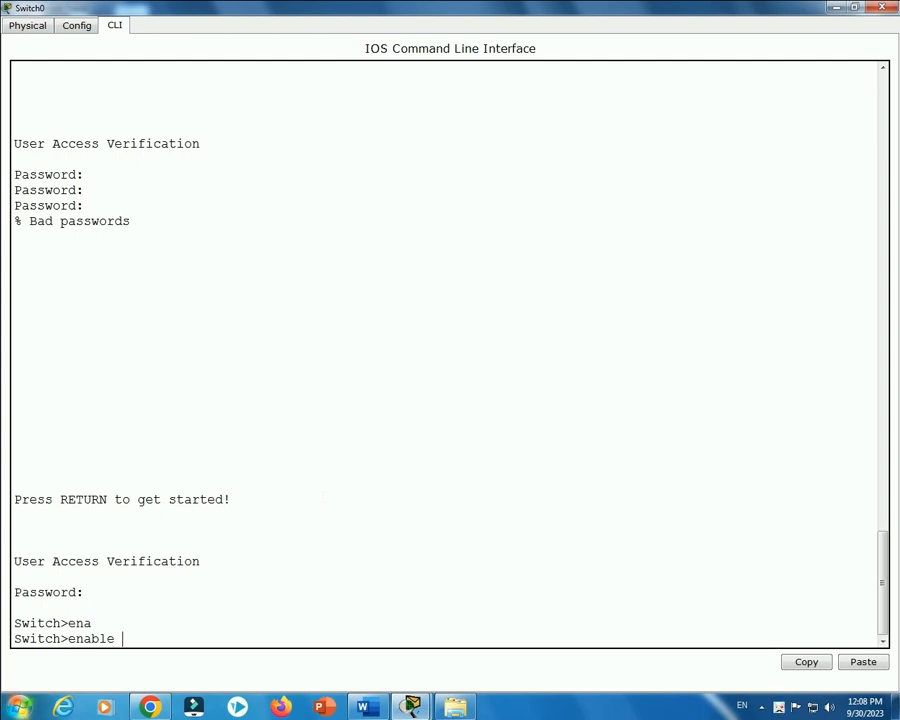
{"action": "key", "text": "Return"}
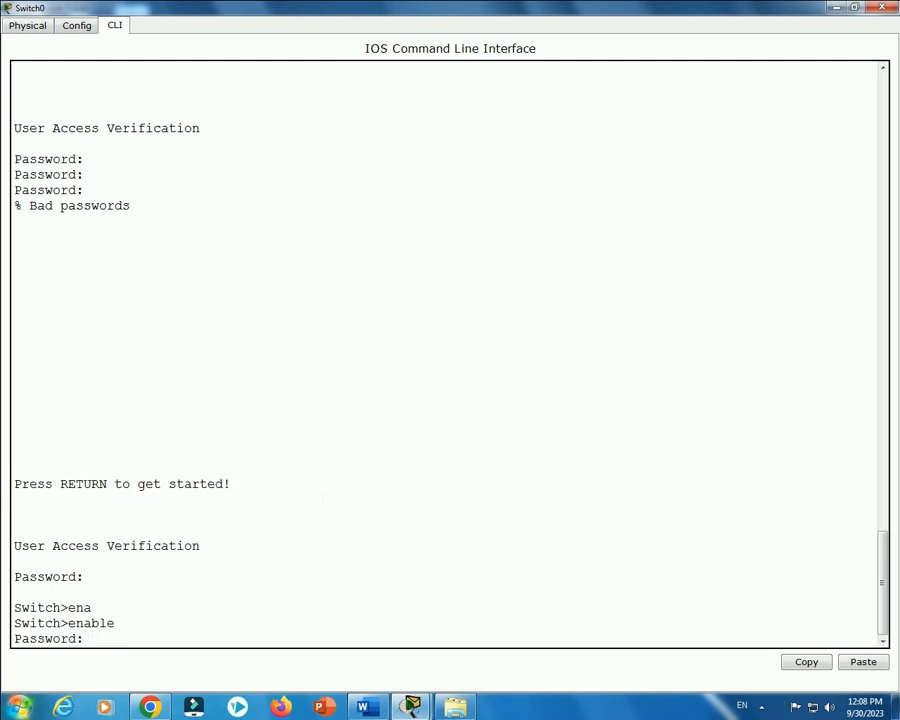
{"action": "key", "text": "Return"}
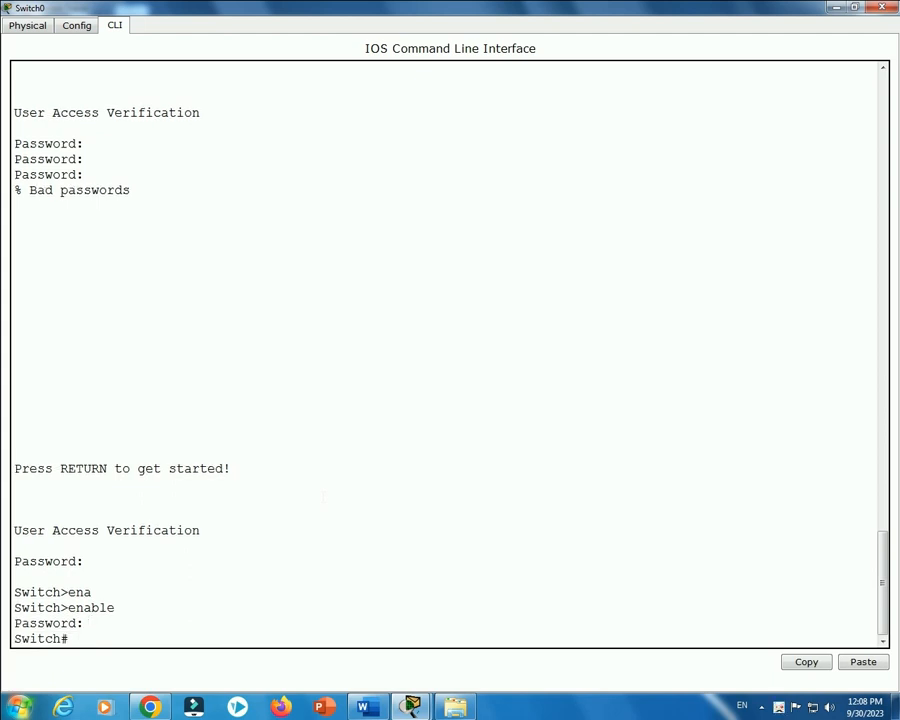
{"action": "key", "text": "Return"}
{"action": "key", "text": "Return"}
{"action": "key", "text": "Return"}
{"action": "key", "text": "Return"}
{"action": "key", "text": "Return"}
{"action": "key", "text": "Return"}
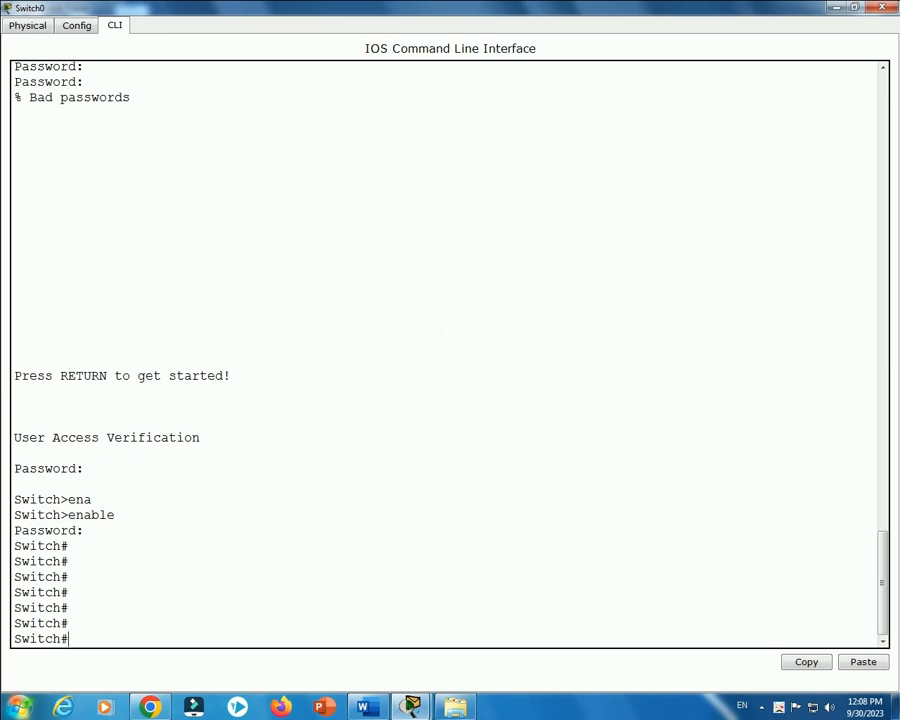
Enter global configuration mode on Switch0 with configure terminal.
{"action": "type", "text": "conf"}
{"action": "key", "text": "Tab"}
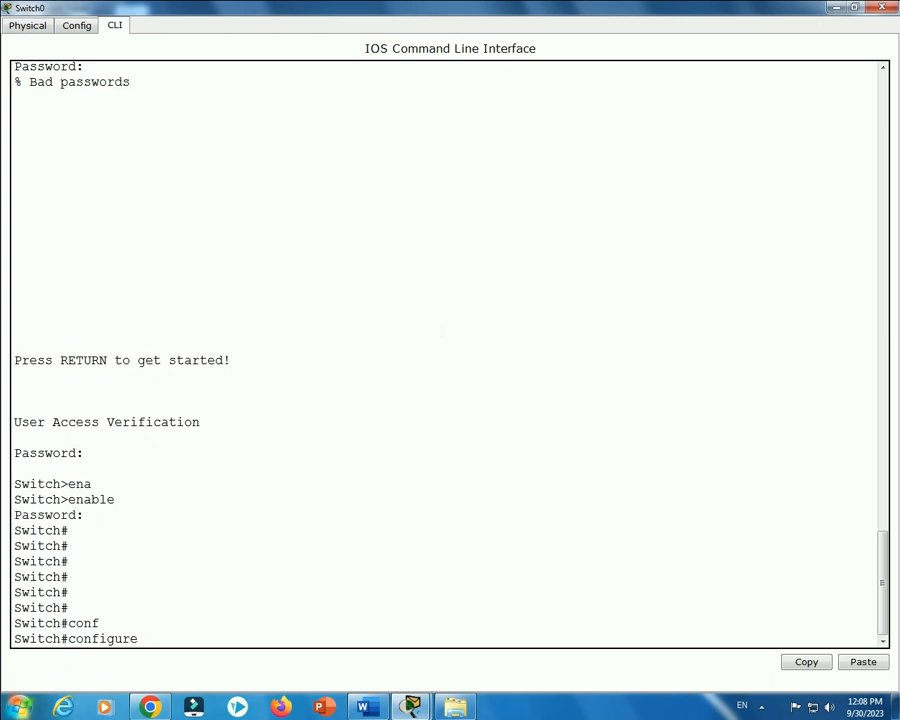
{"action": "type", "text": "t"}
{"action": "key", "text": "Tab"}
{"action": "key", "text": "Return"}
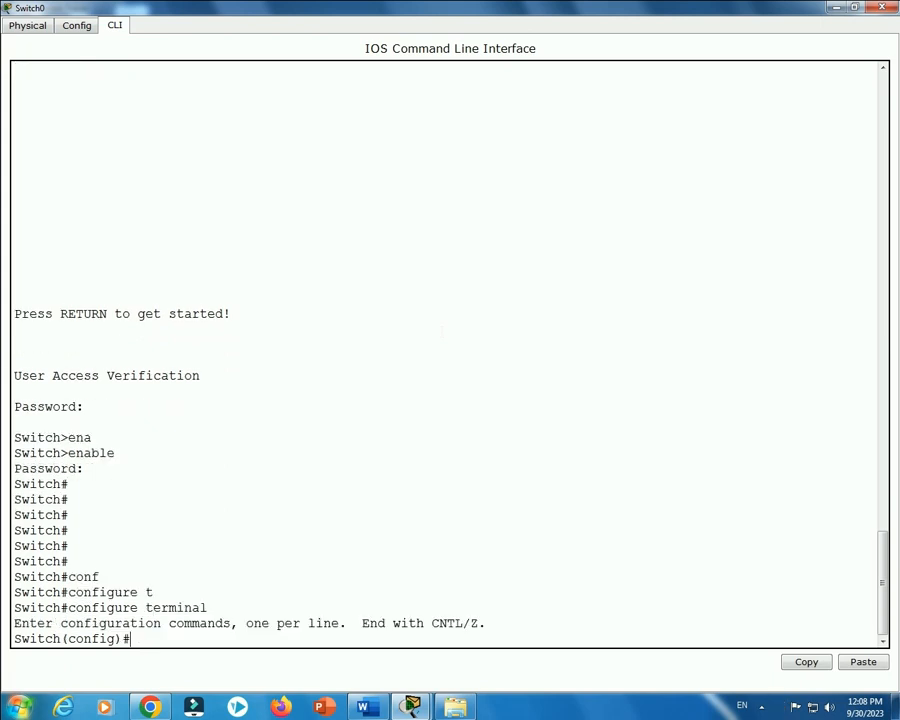
Set the enable secret to the chosen password, then return to privileged mode.
{"action": "type", "text": "ena"}
{"action": "key", "text": "Tab"}
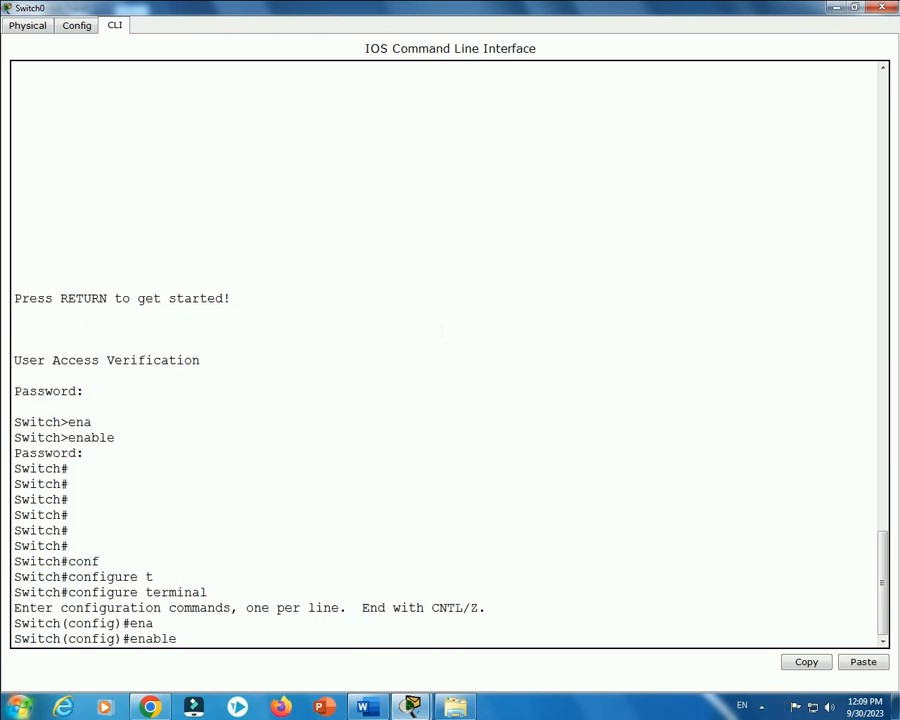
{"action": "type", "text": "sec"}
{"action": "key", "text": "Tab"}
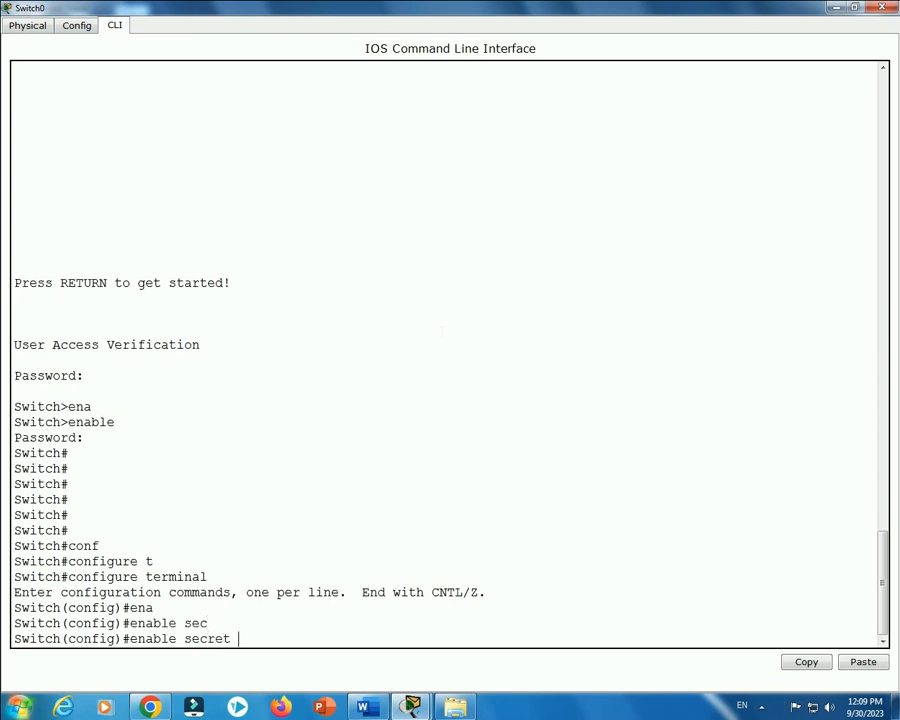
{"action": "type", "text": "cisco"}
{"action": "key", "text": "Return"}
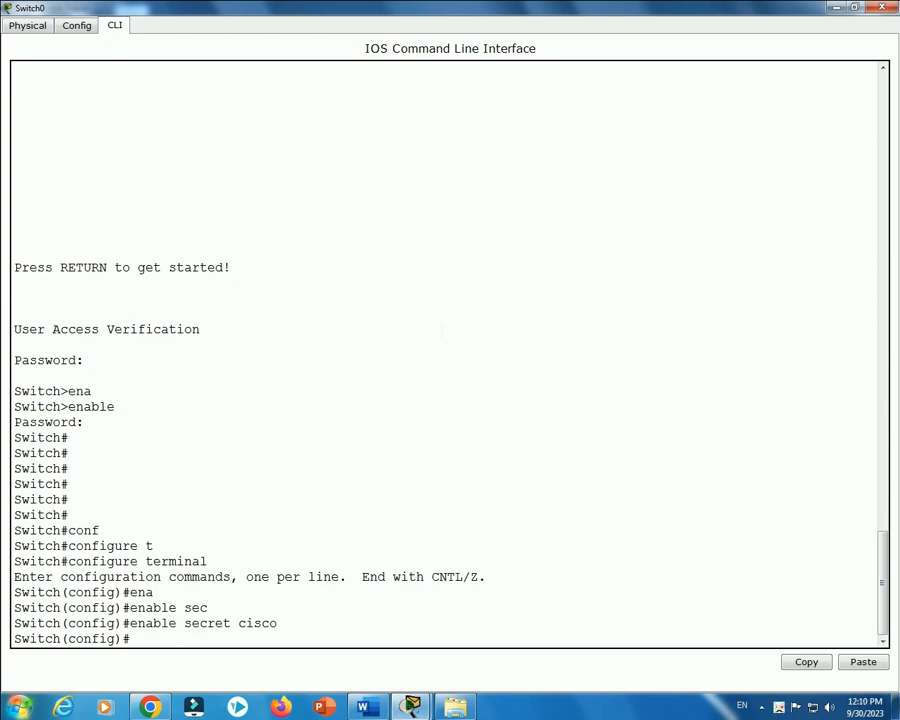
{"action": "key", "text": "ctrl+z"}
{"action": "key", "text": "Return"}
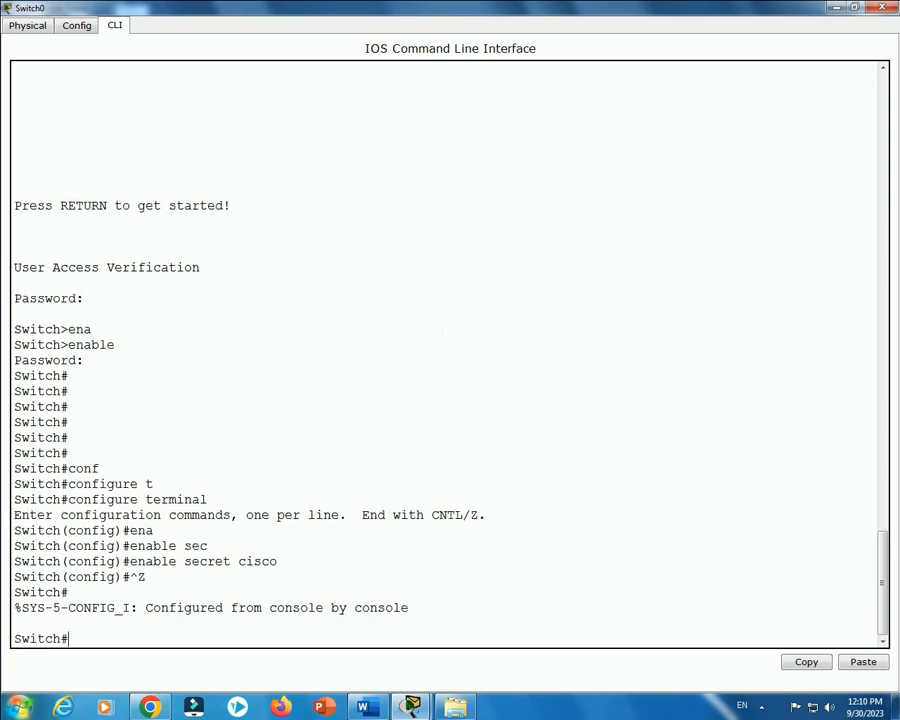
Display Switch0's running-config and highlight the plain-text enable password line.
{"action": "type", "text": "sho"}
{"action": "key", "text": "Tab"}
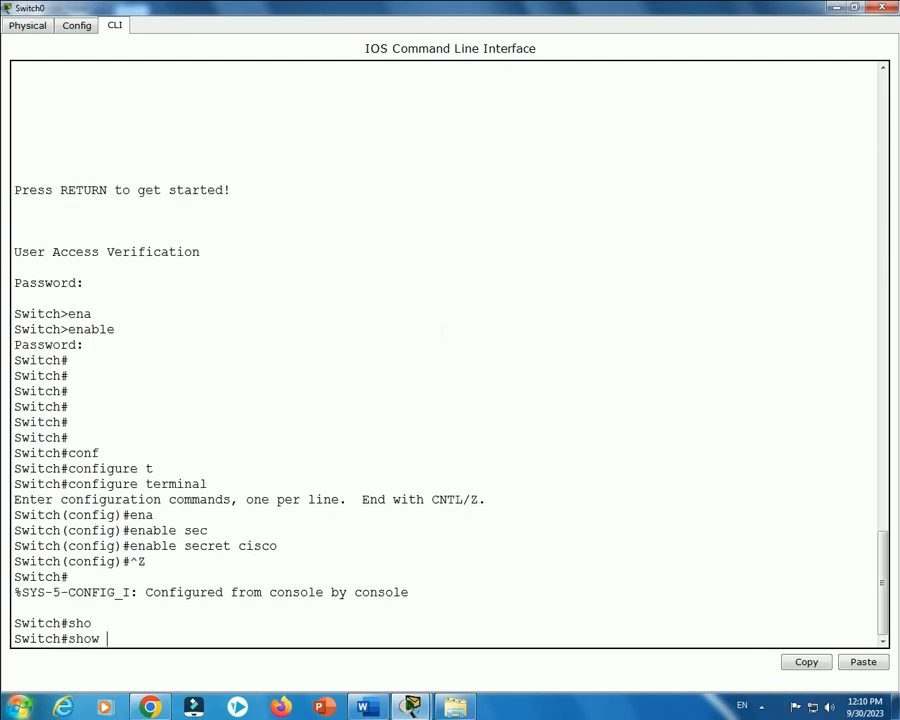
{"action": "type", "text": "run"}
{"action": "key", "text": "Tab"}
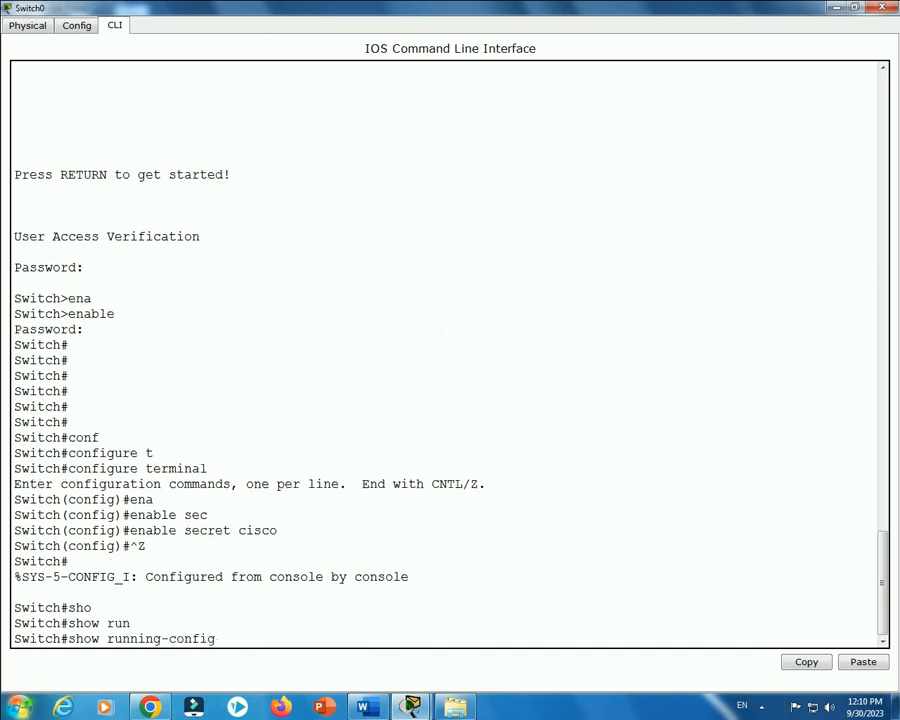
{"action": "key", "text": "Return"}
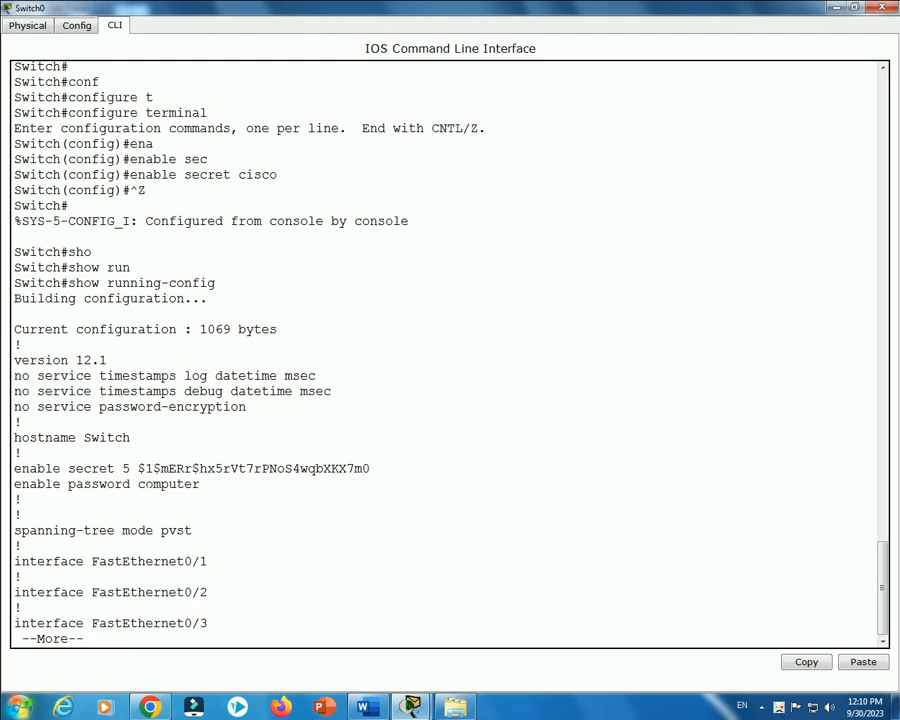
{"action": "left_click_drag", "start_coordinate": [138, 485], "coordinate": [200, 485]}
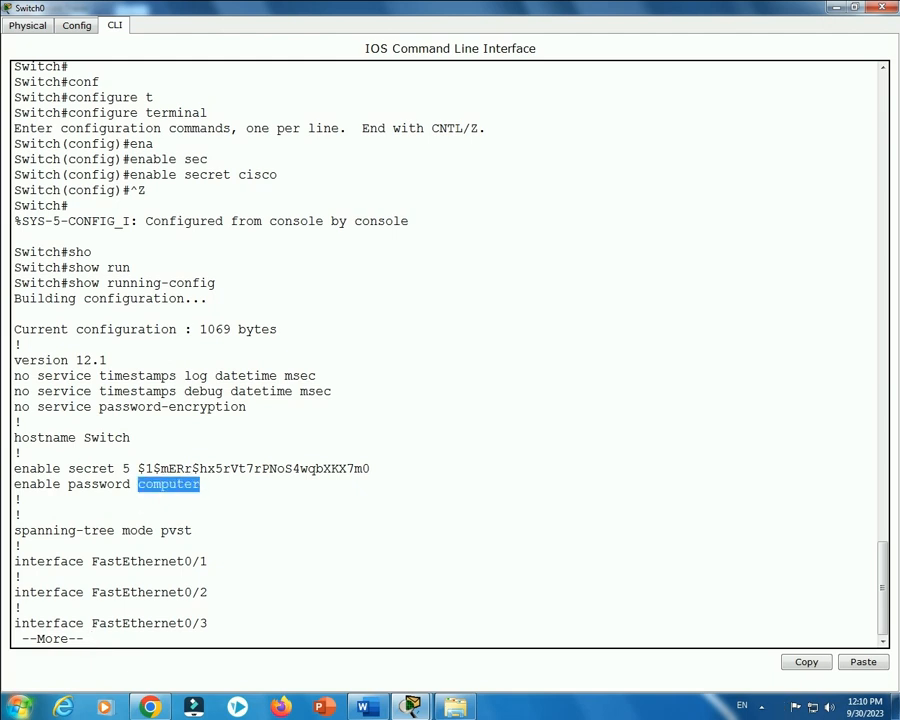
{"action": "left_click", "coordinate": [201, 484]}
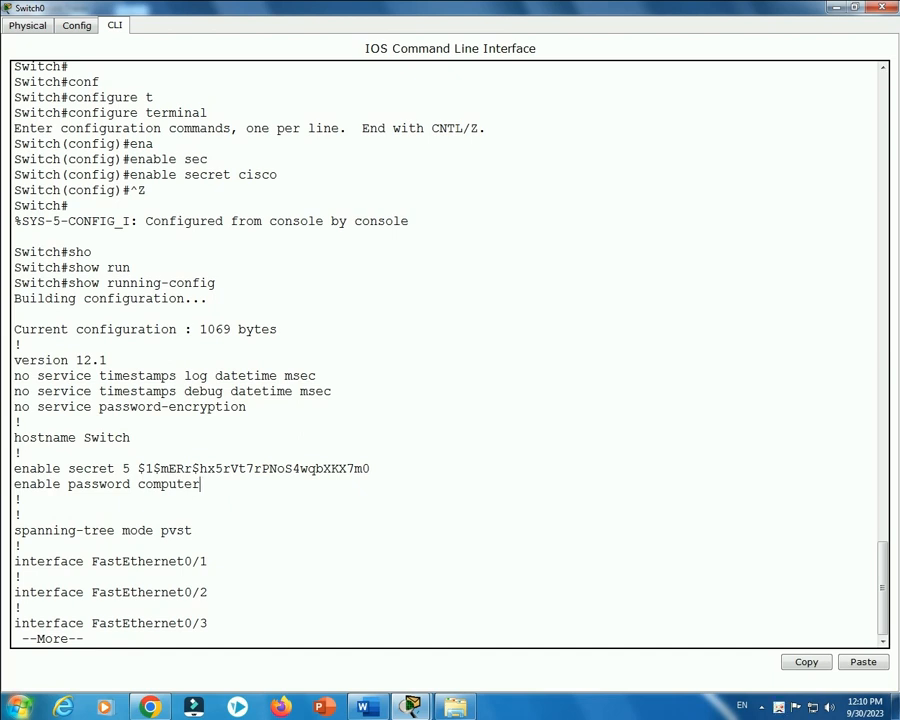